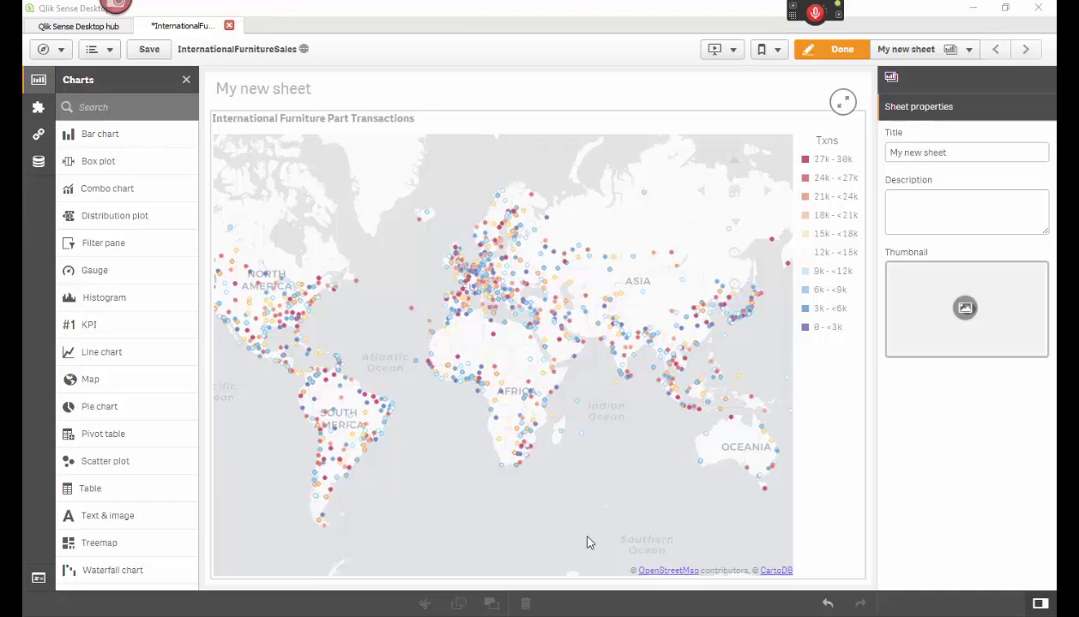
Leave edit mode to view the transactions map, then bring up the InternationalFurnitureSales workbook.
{"action": "left_click", "coordinate": [836, 49]}
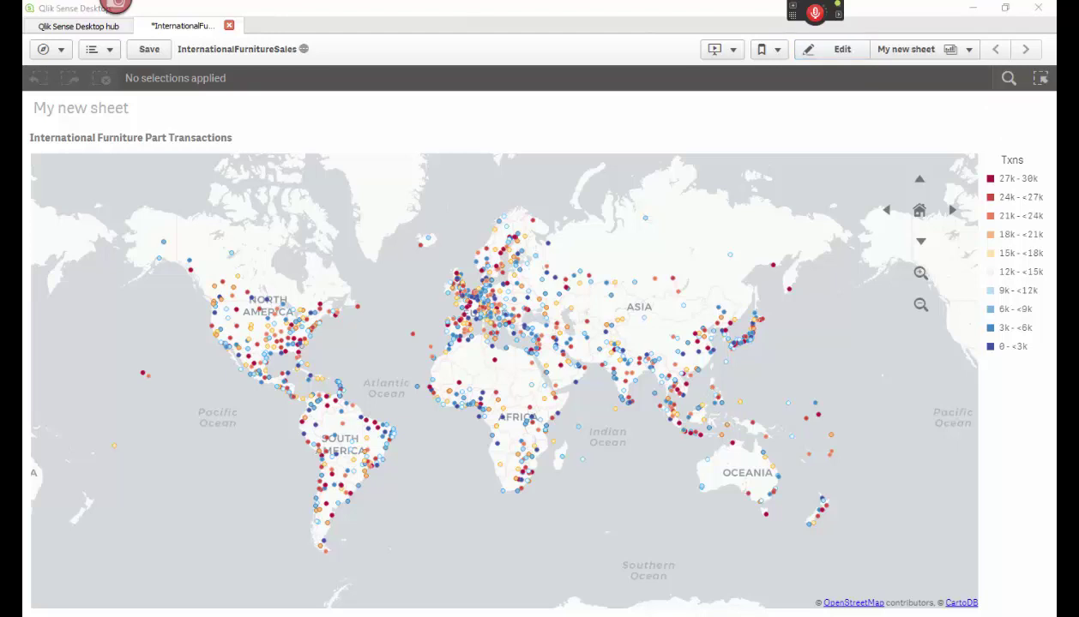
{"action": "left_click", "coordinate": [935, 549]}
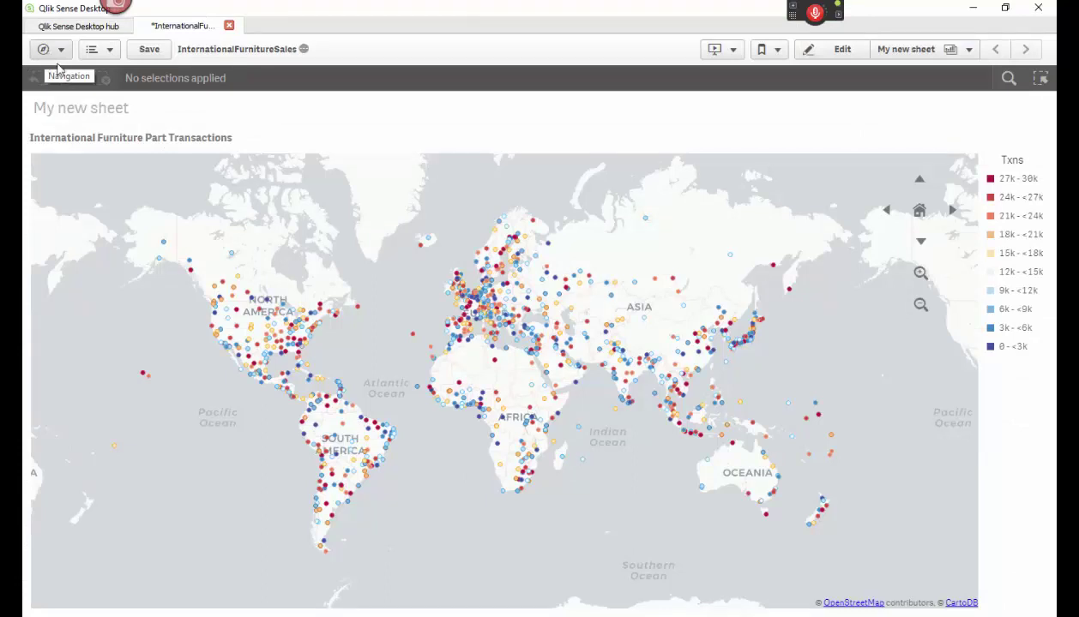
In the data manager, review the GeoIPCountryWhois table preview and load the data.
{"action": "left_click", "coordinate": [60, 53]}
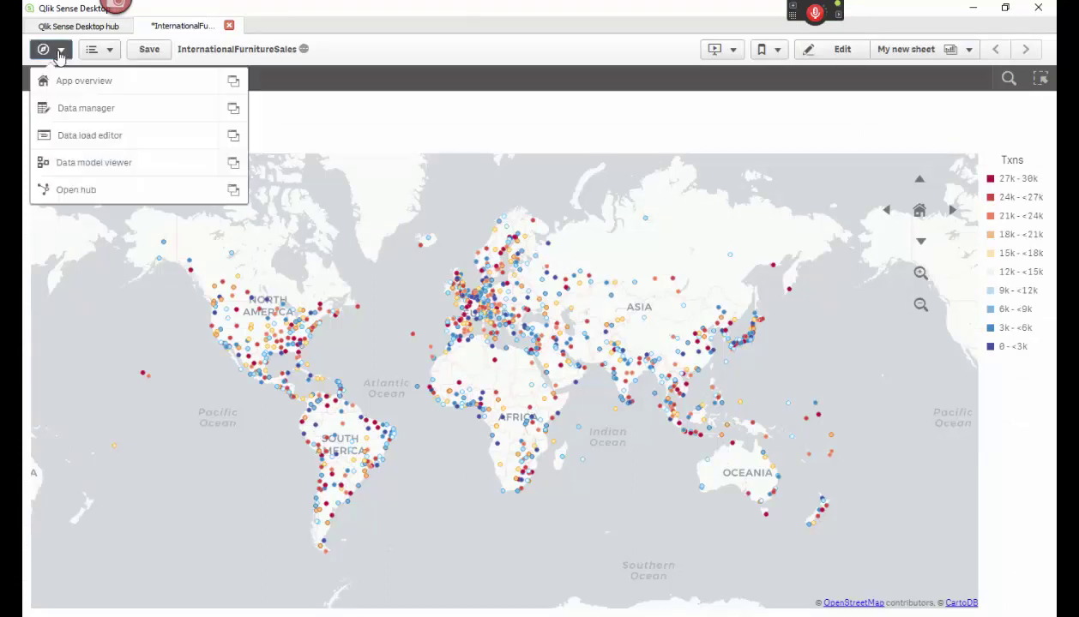
{"action": "left_click", "coordinate": [85, 109]}
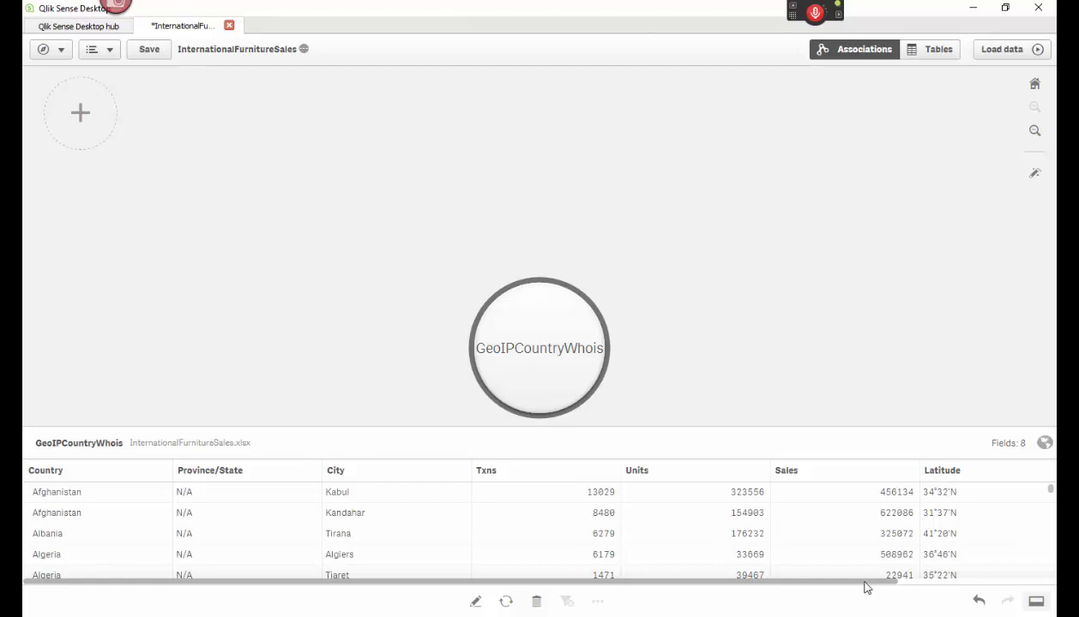
{"action": "left_click_drag", "start_coordinate": [866, 587], "coordinate": [530, 560]}
{"action": "mouse_move", "coordinate": [1051, 493]}
{"action": "left_mouse_down"}
{"action": "mouse_move", "coordinate": [1052, 527]}
{"action": "mouse_move", "coordinate": [1051, 488]}
{"action": "left_mouse_up"}
{"action": "left_click", "coordinate": [999, 49]}
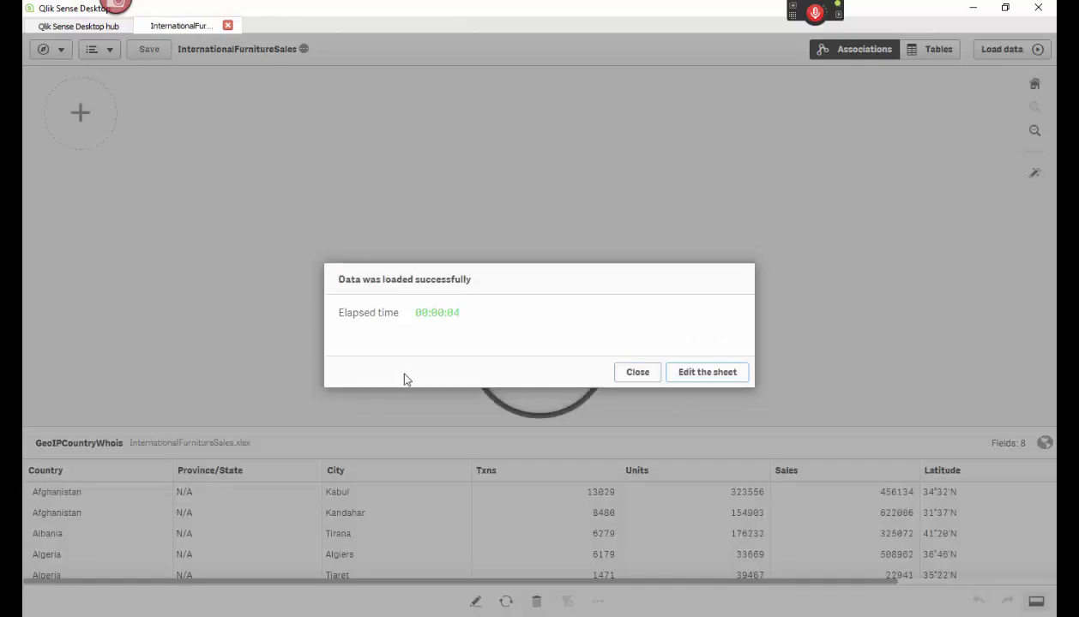
Resize the transactions map to the left half and drop a new map chart on the right.
{"action": "left_click", "coordinate": [707, 372]}
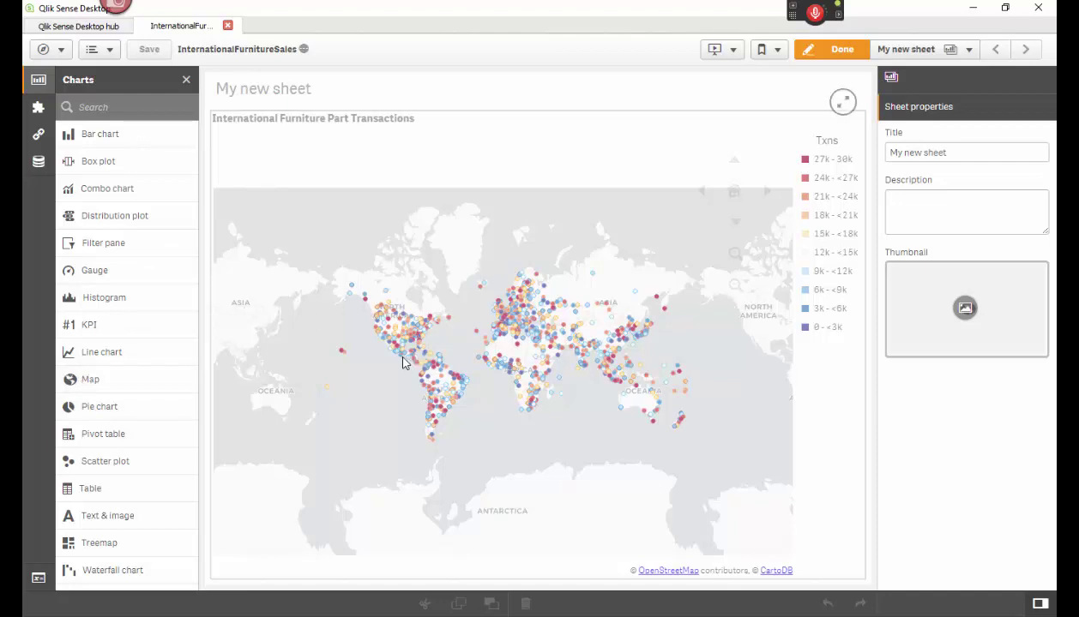
{"action": "left_click", "coordinate": [753, 156]}
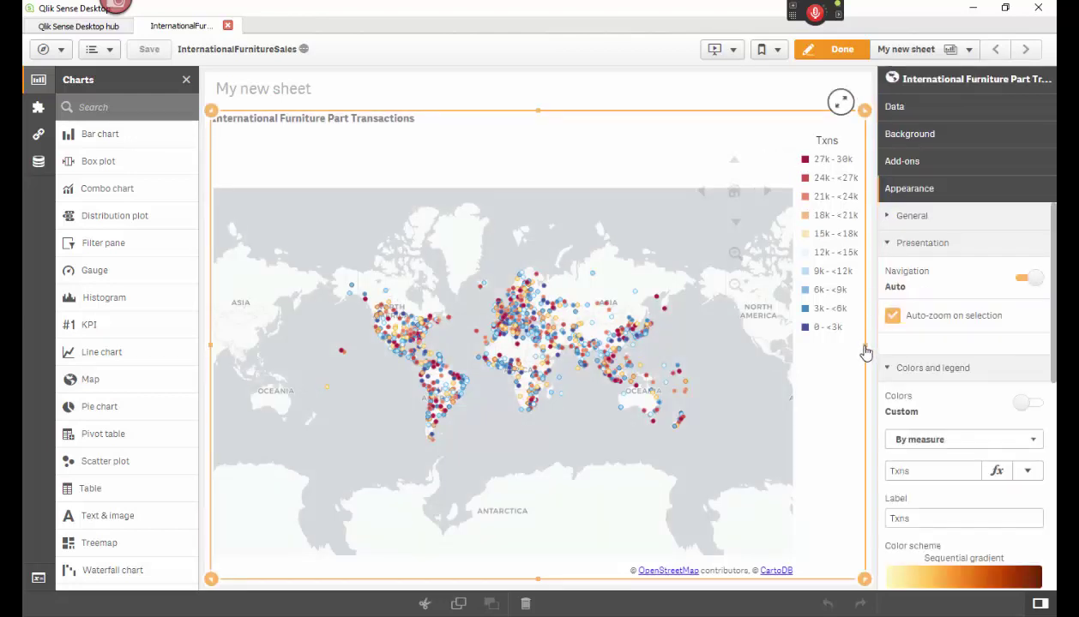
{"action": "left_click_drag", "start_coordinate": [865, 351], "coordinate": [528, 360]}
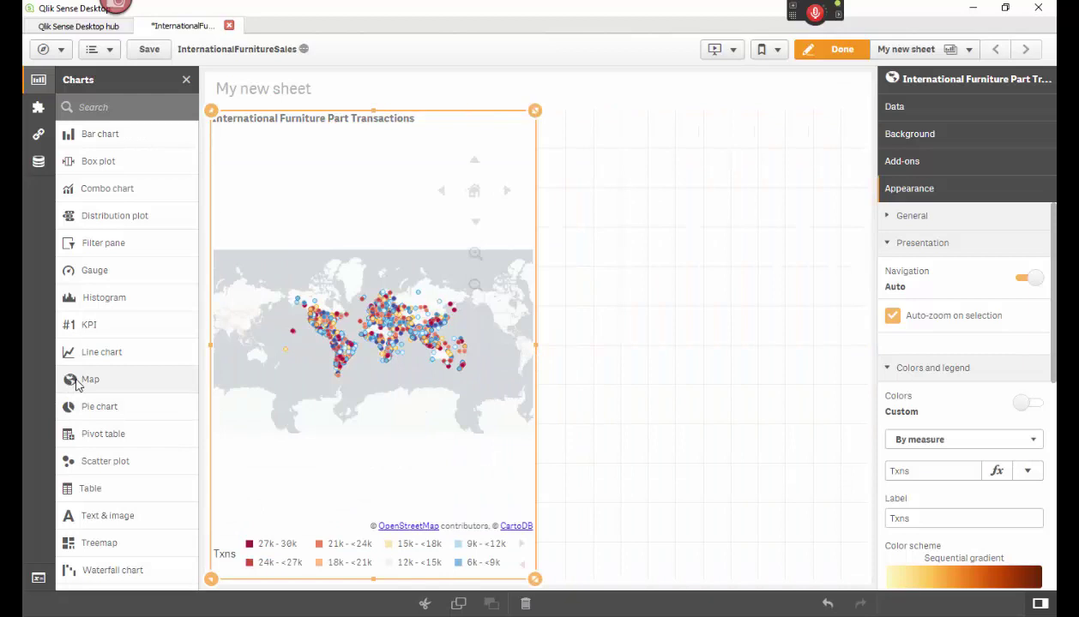
{"action": "left_click_drag", "start_coordinate": [75, 384], "coordinate": [703, 343]}
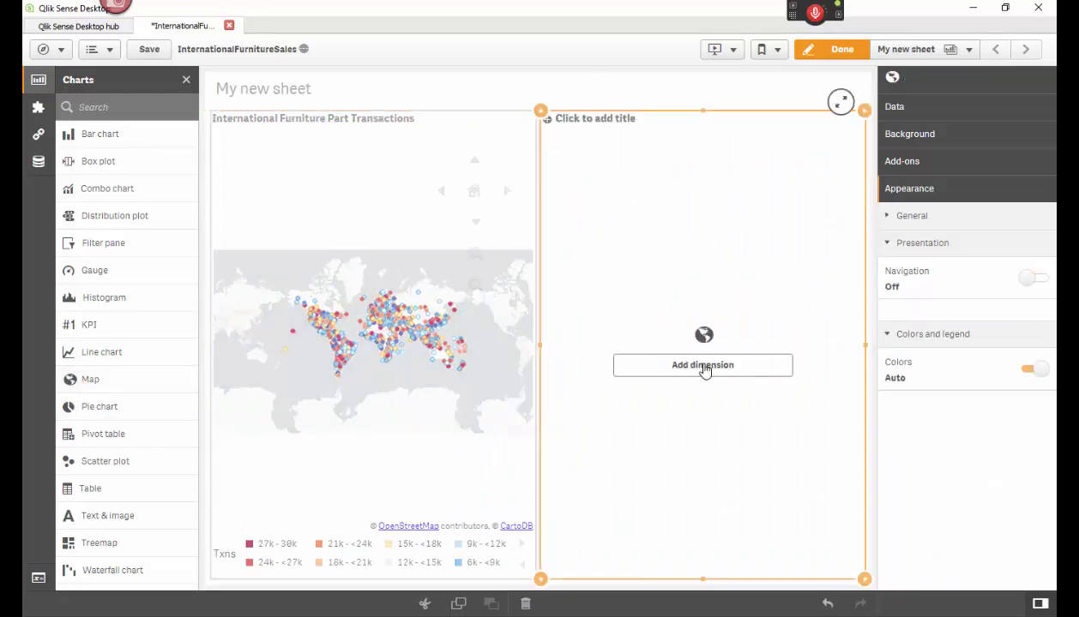
Add Country as the new map's area layer dimension.
{"action": "left_click", "coordinate": [703, 365]}
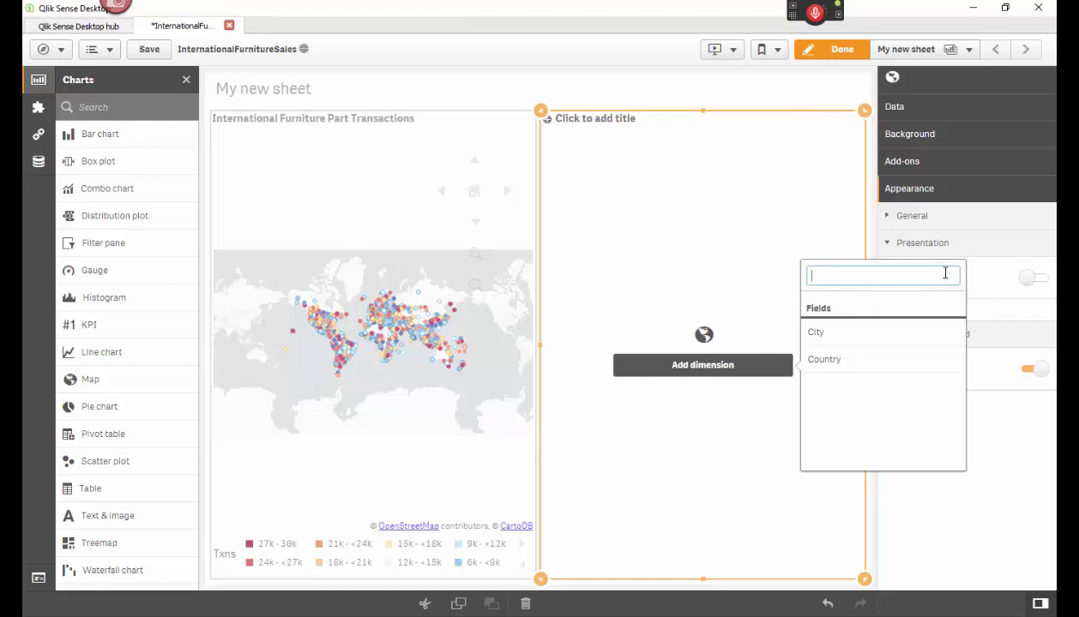
{"action": "left_click", "coordinate": [825, 360]}
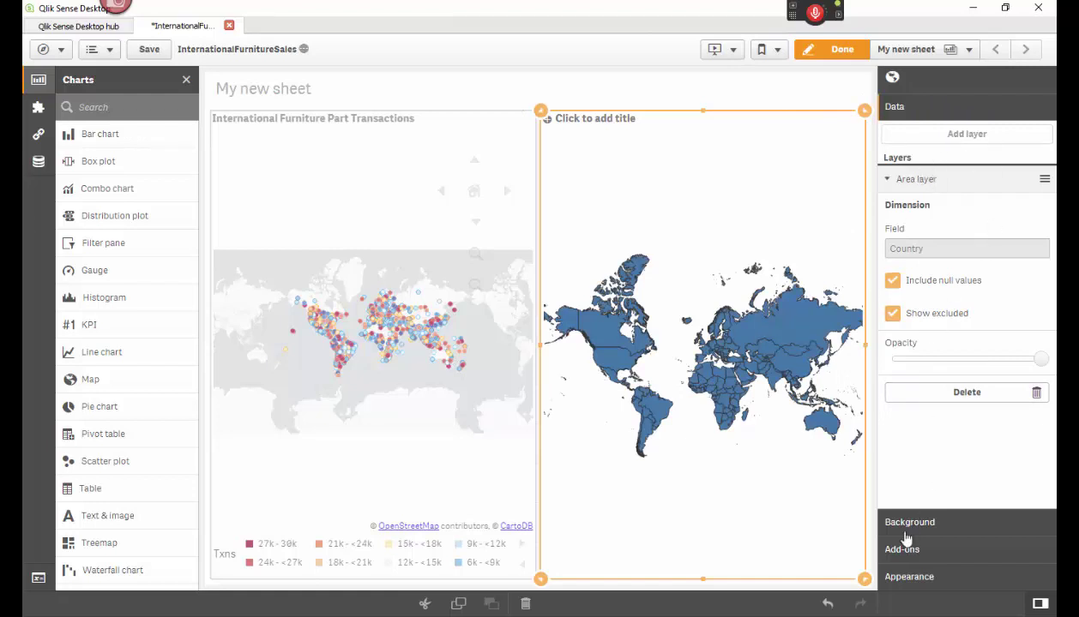
Turn off Auto colors, choose By measure, and open the measure's expression editor.
{"action": "left_click", "coordinate": [908, 577]}
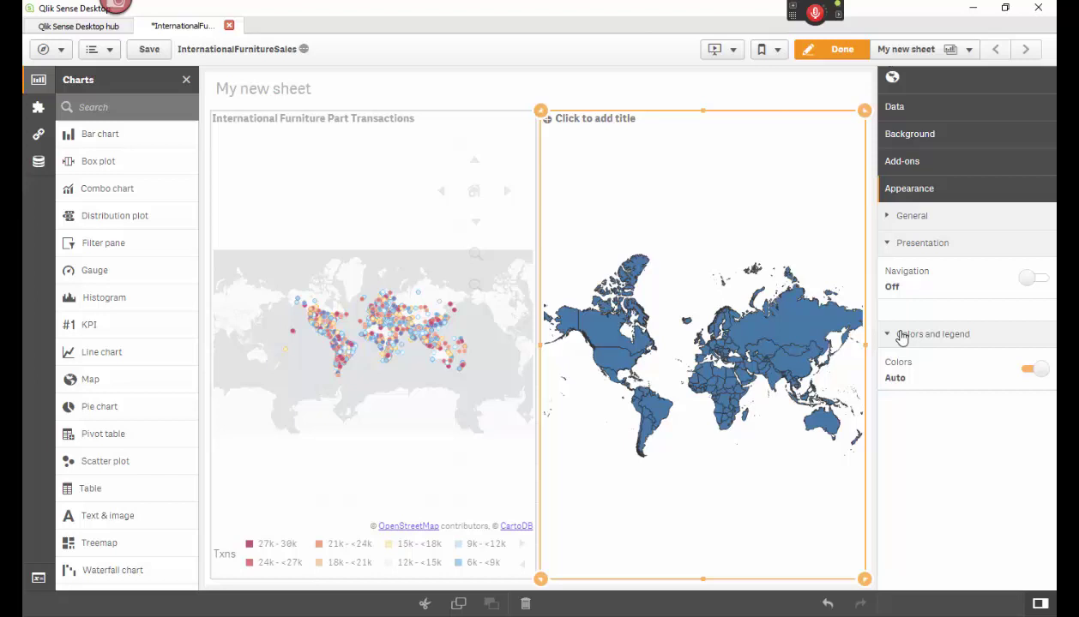
{"action": "left_click", "coordinate": [1026, 373]}
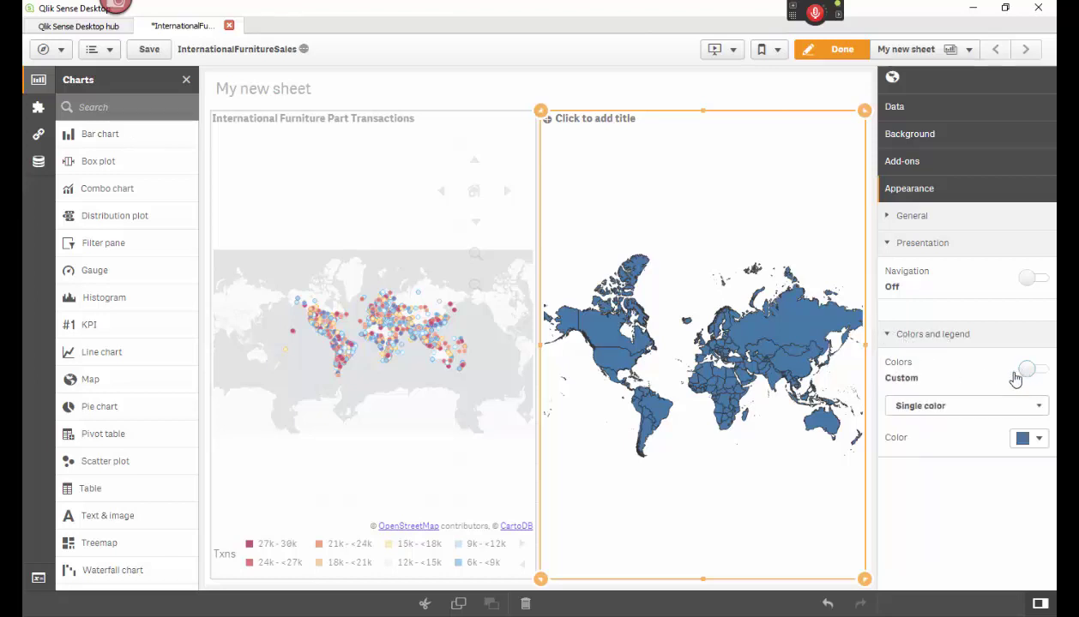
{"action": "left_click", "coordinate": [1041, 407]}
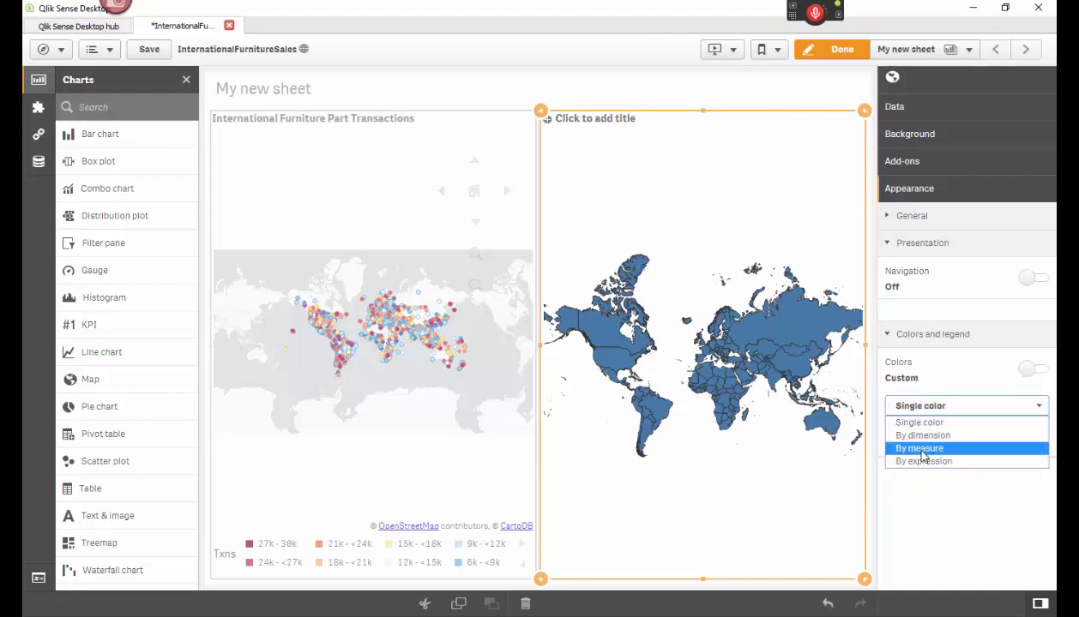
{"action": "left_click", "coordinate": [920, 448]}
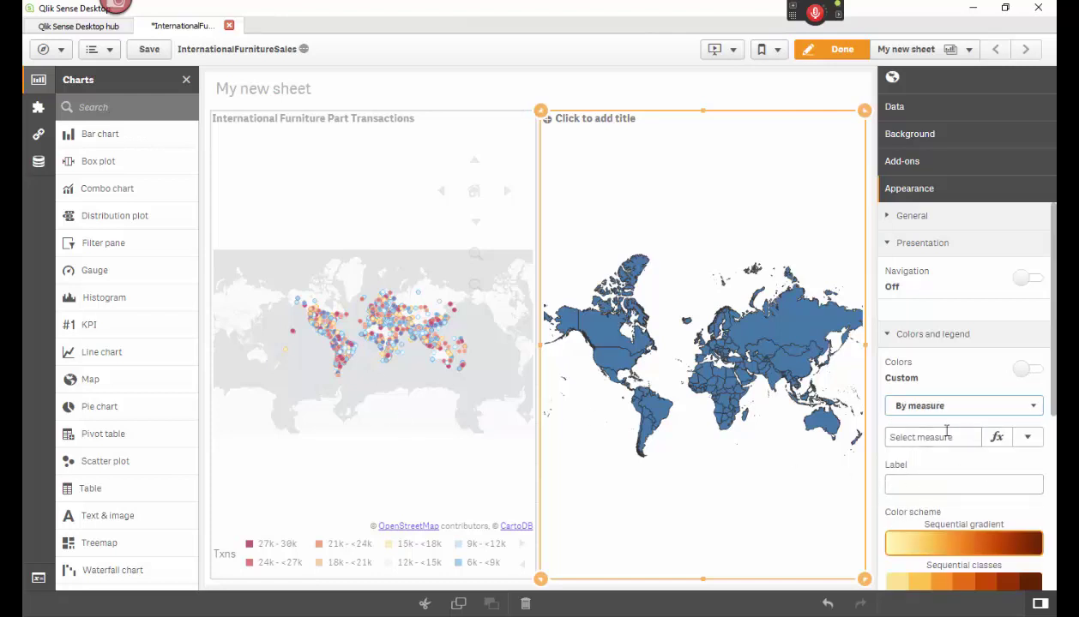
{"action": "left_click", "coordinate": [996, 437]}
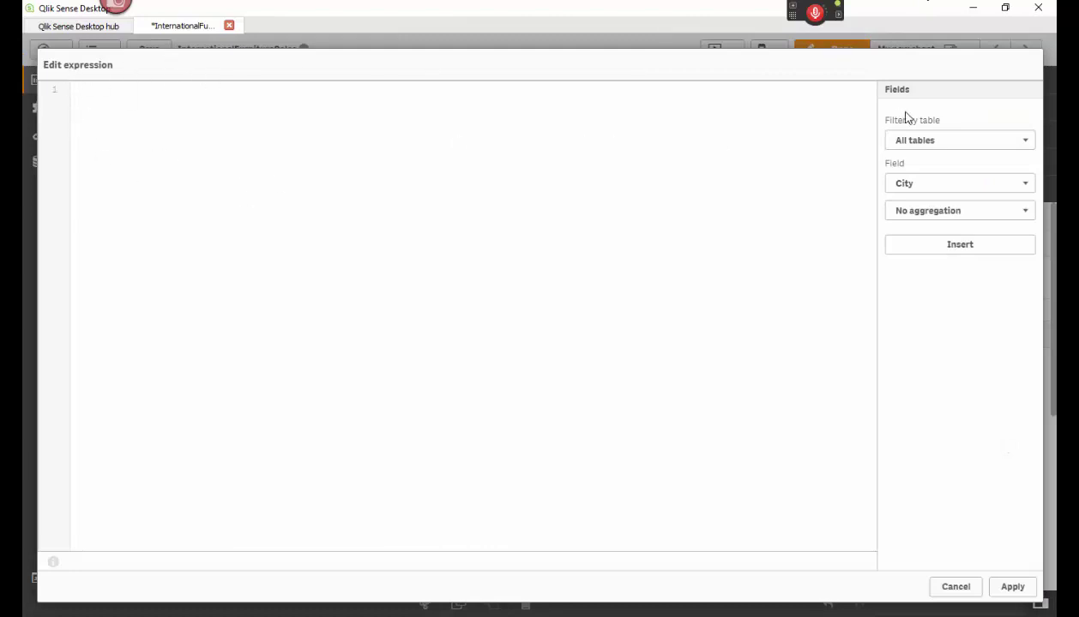
Insert the Country field from GeoIPCountryWhois as the colour expression and apply it.
{"action": "left_click", "coordinate": [1025, 144]}
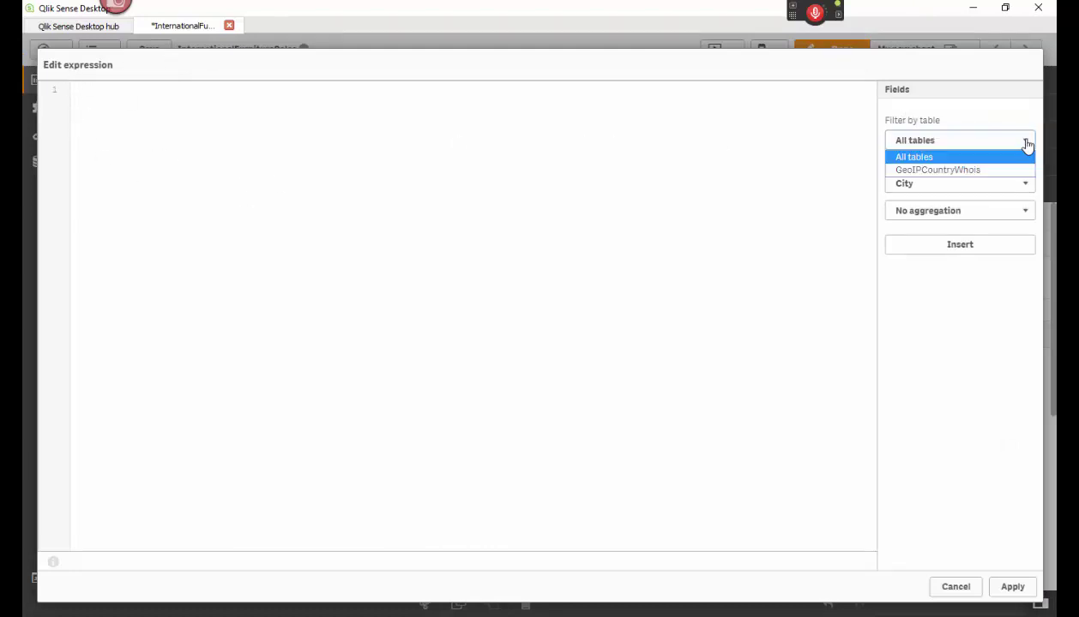
{"action": "left_click", "coordinate": [926, 171]}
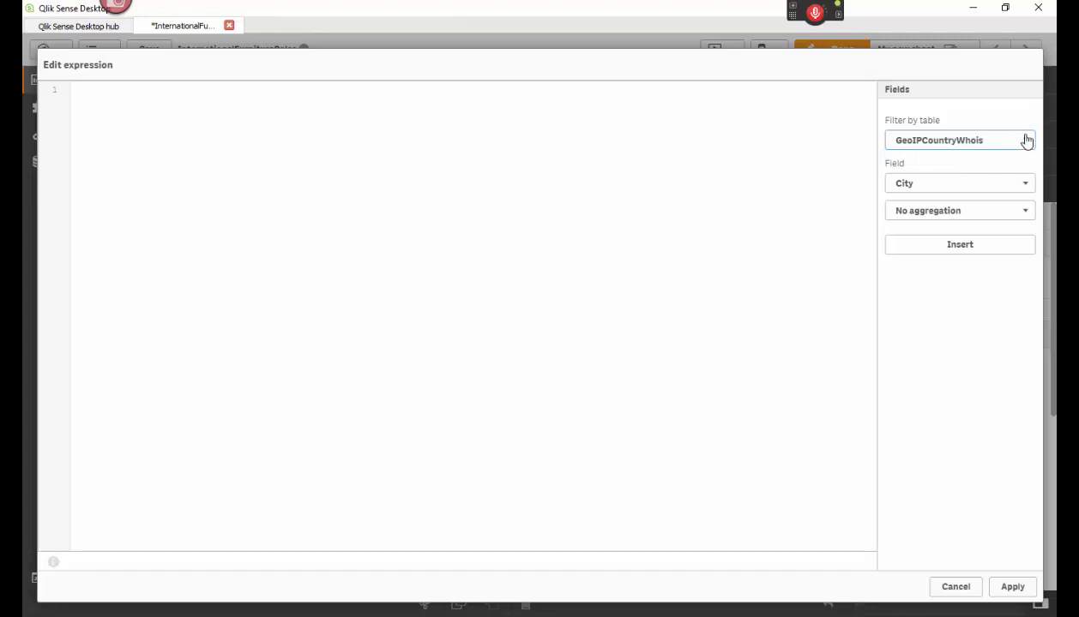
{"action": "left_click", "coordinate": [1017, 184]}
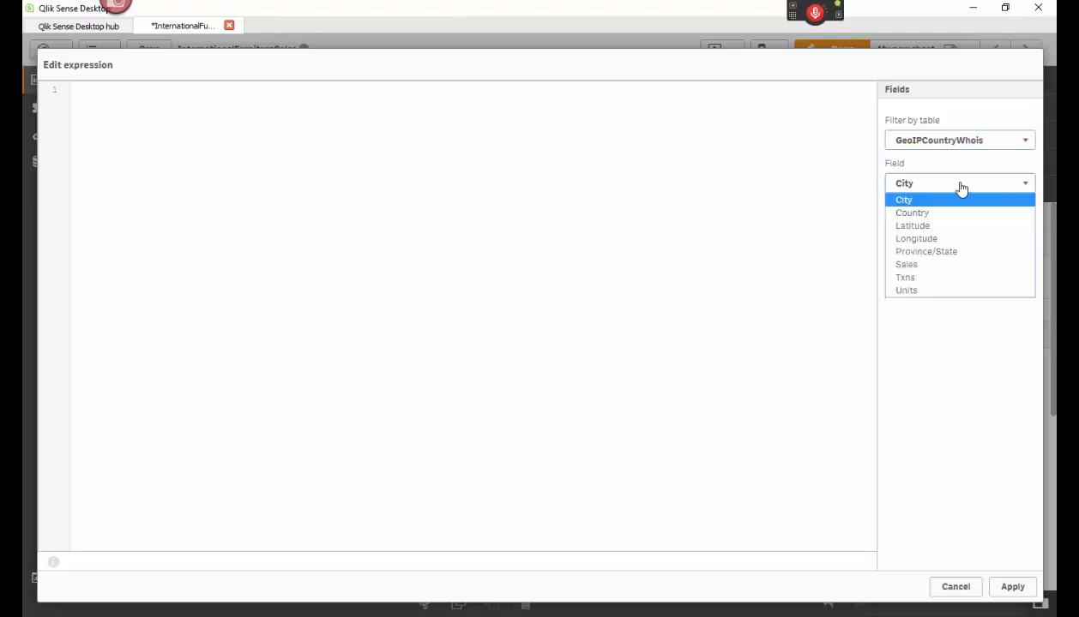
{"action": "left_click", "coordinate": [916, 213]}
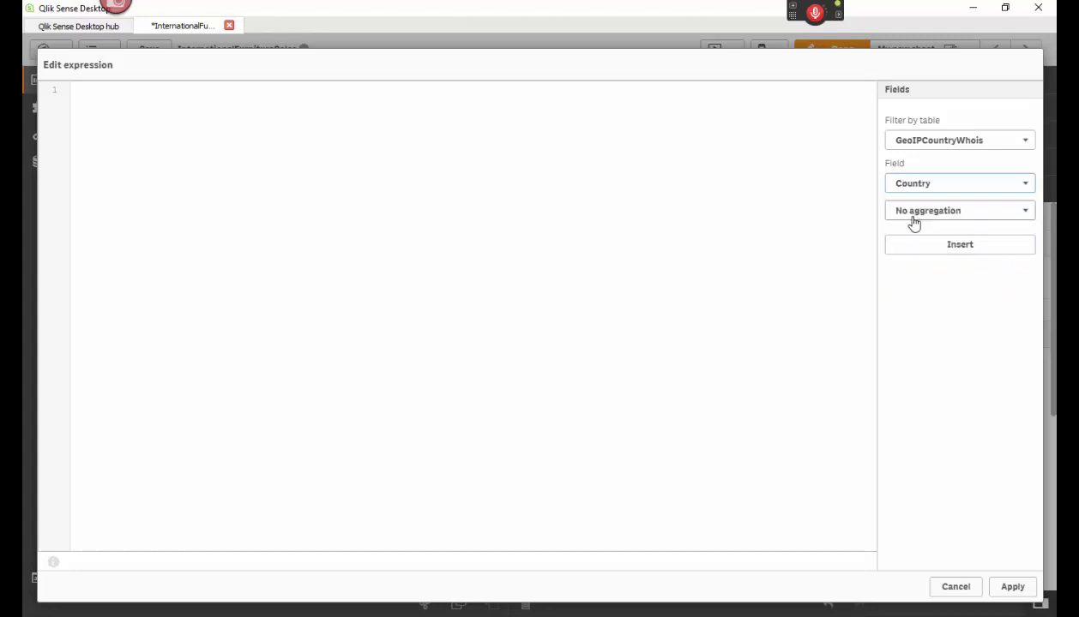
{"action": "left_click", "coordinate": [1005, 587]}
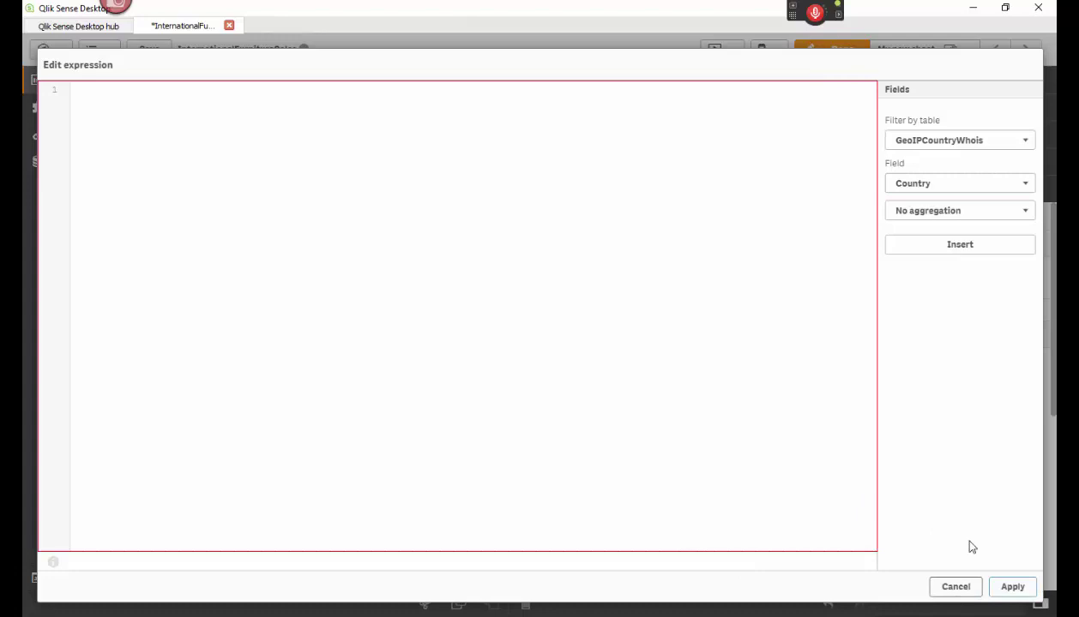
{"action": "left_click", "coordinate": [959, 247]}
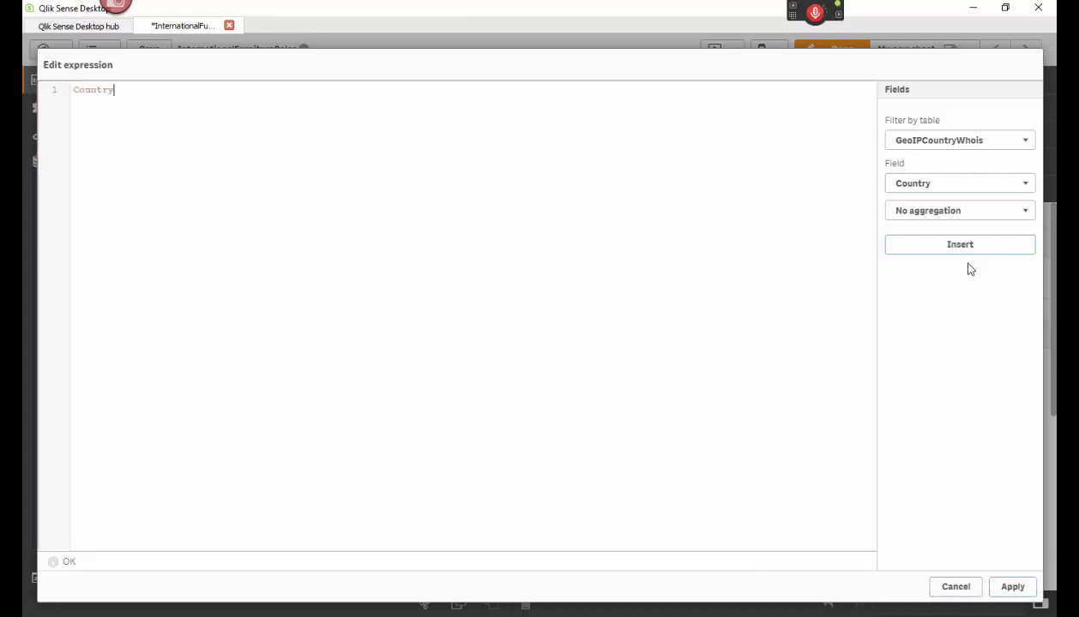
{"action": "left_click", "coordinate": [1010, 587]}
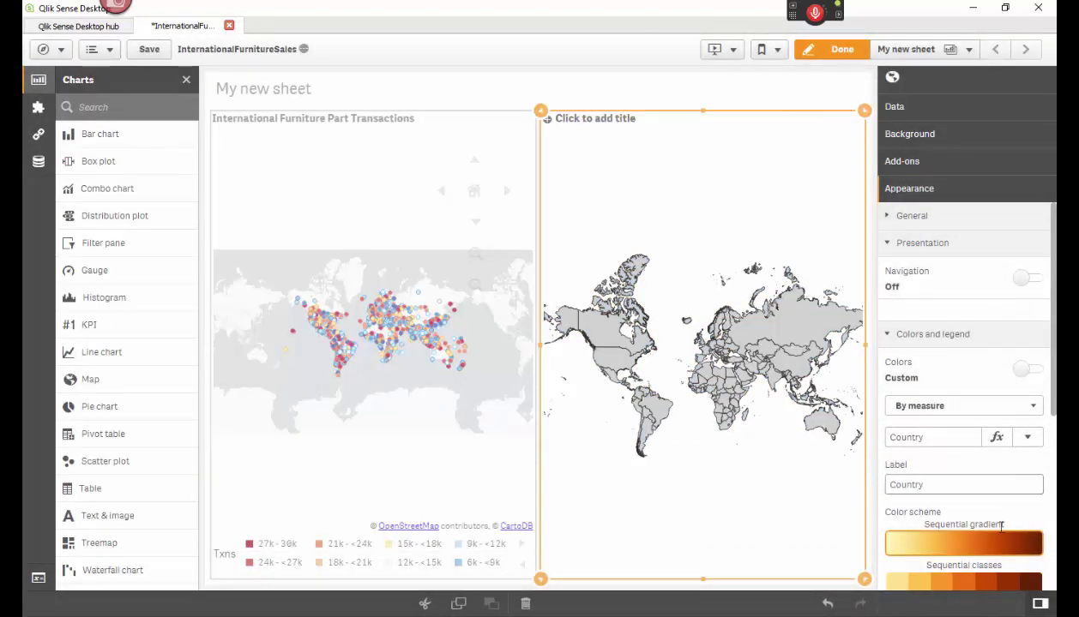
Switch to Diverging classes and pick the Sales field in the colour expression editor.
{"action": "scroll", "coordinate": [1005, 511], "scroll_direction": "down", "scroll_amount": 3}
{"action": "left_click", "coordinate": [947, 444]}
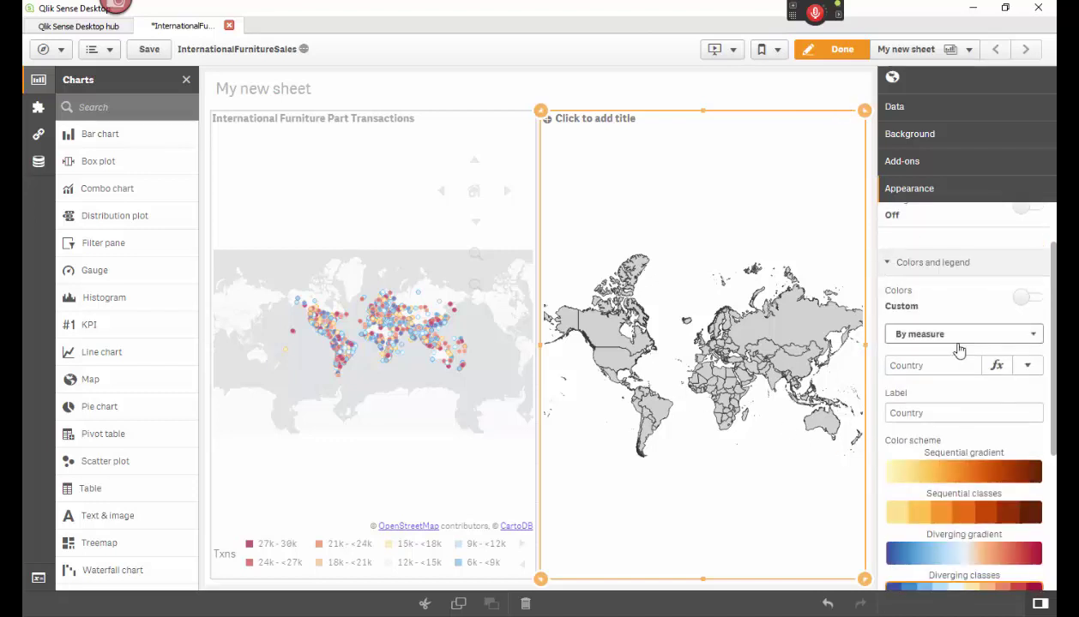
{"action": "left_click", "coordinate": [995, 365]}
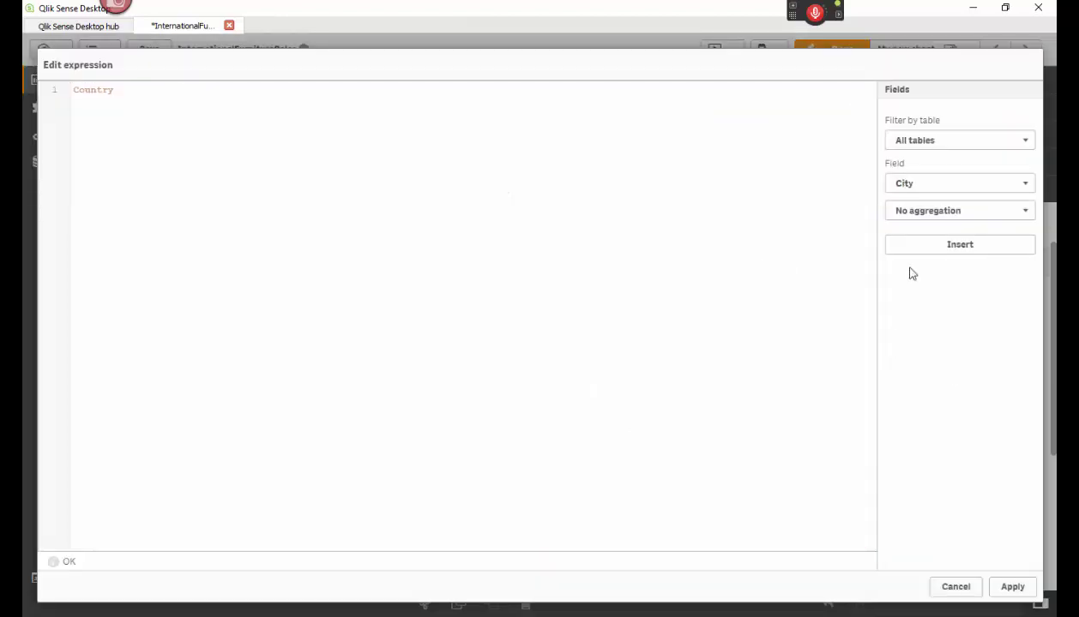
{"action": "left_click", "coordinate": [1021, 141]}
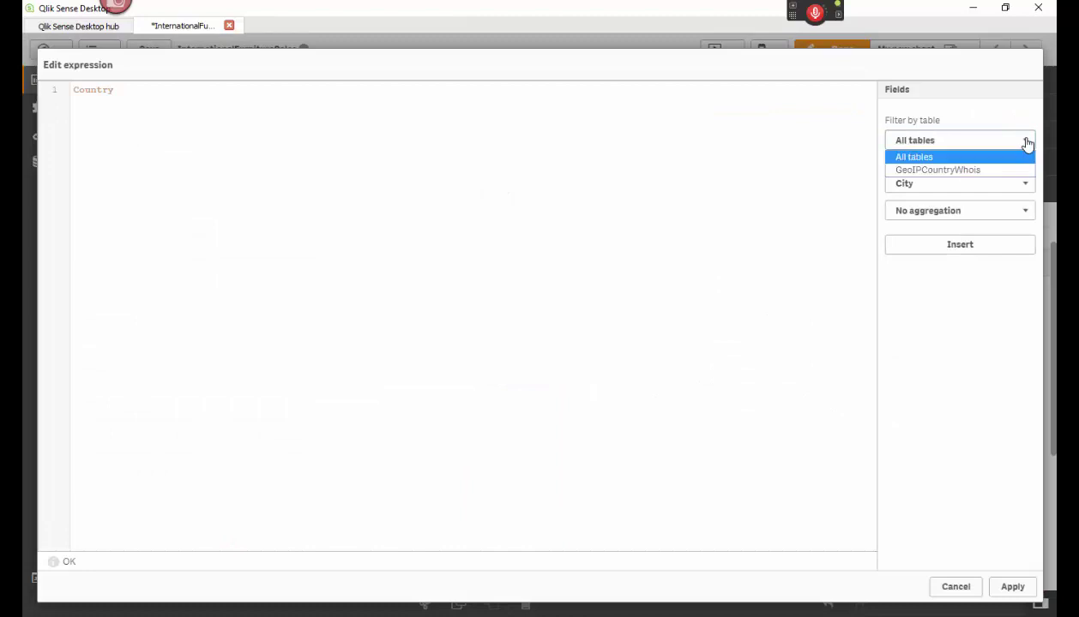
{"action": "left_click", "coordinate": [942, 158]}
{"action": "left_click", "coordinate": [1024, 184]}
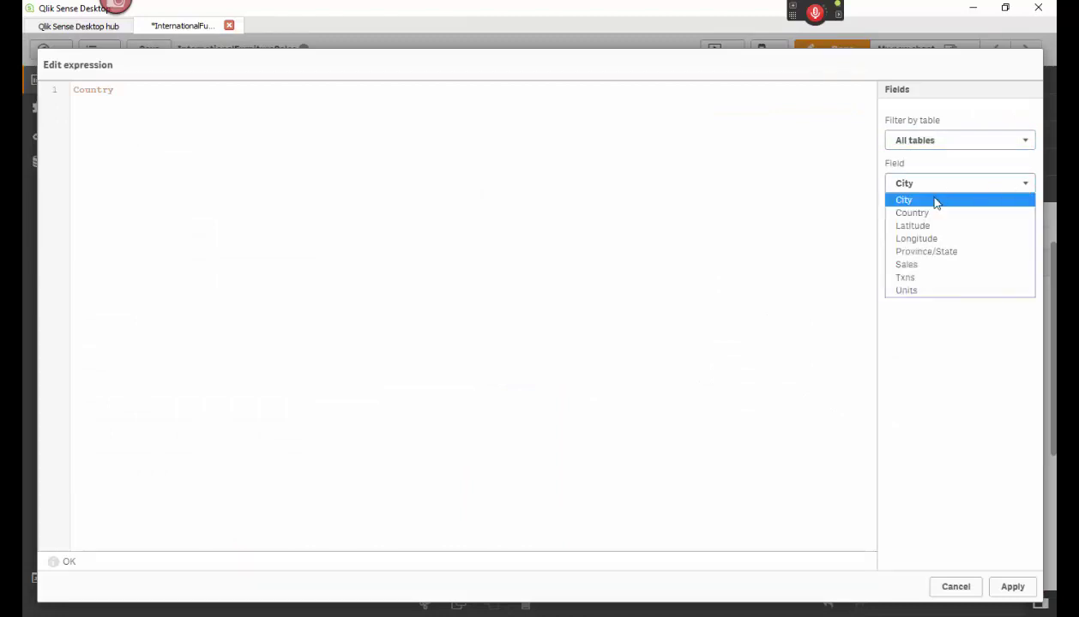
{"action": "left_click", "coordinate": [911, 266]}
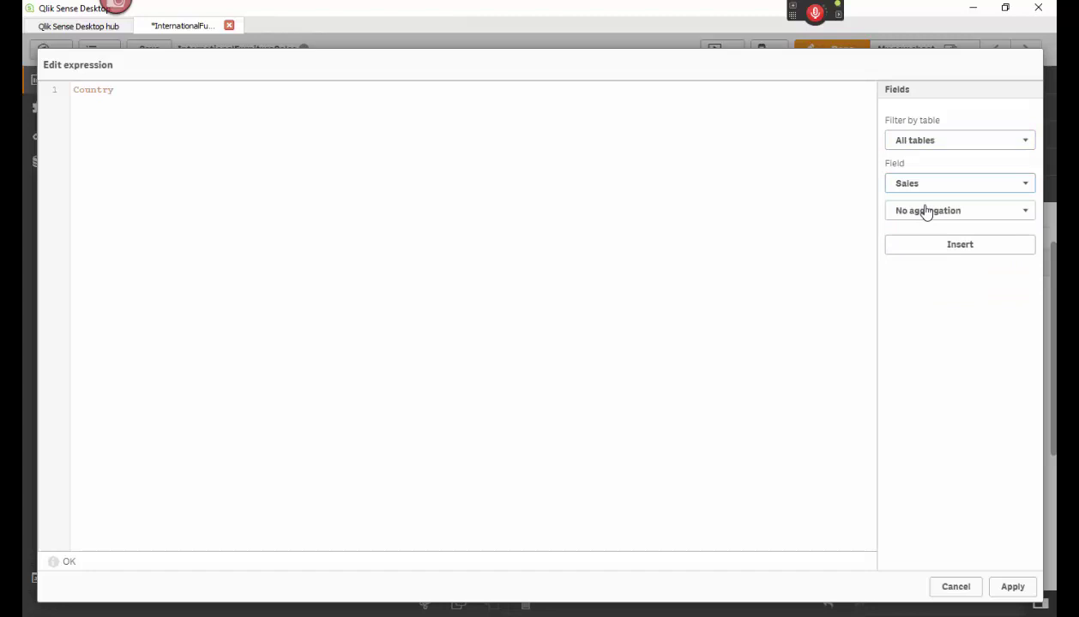
{"action": "left_click", "coordinate": [1012, 588]}
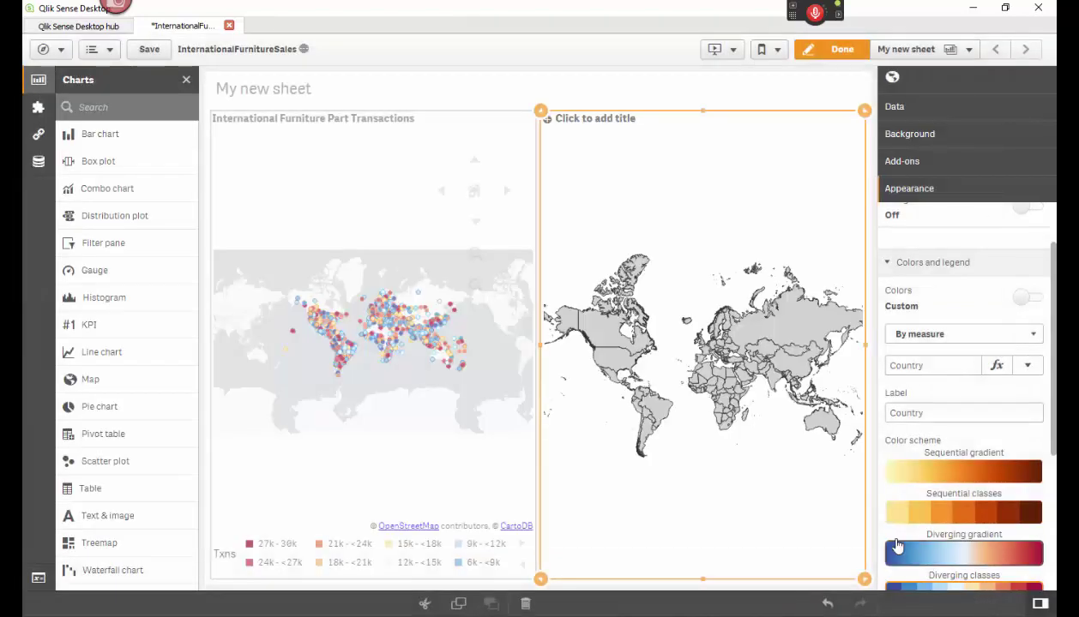
Replace the Country expression with Sales and apply it, giving a 3.41k–2.59M legend.
{"action": "left_click", "coordinate": [996, 365]}
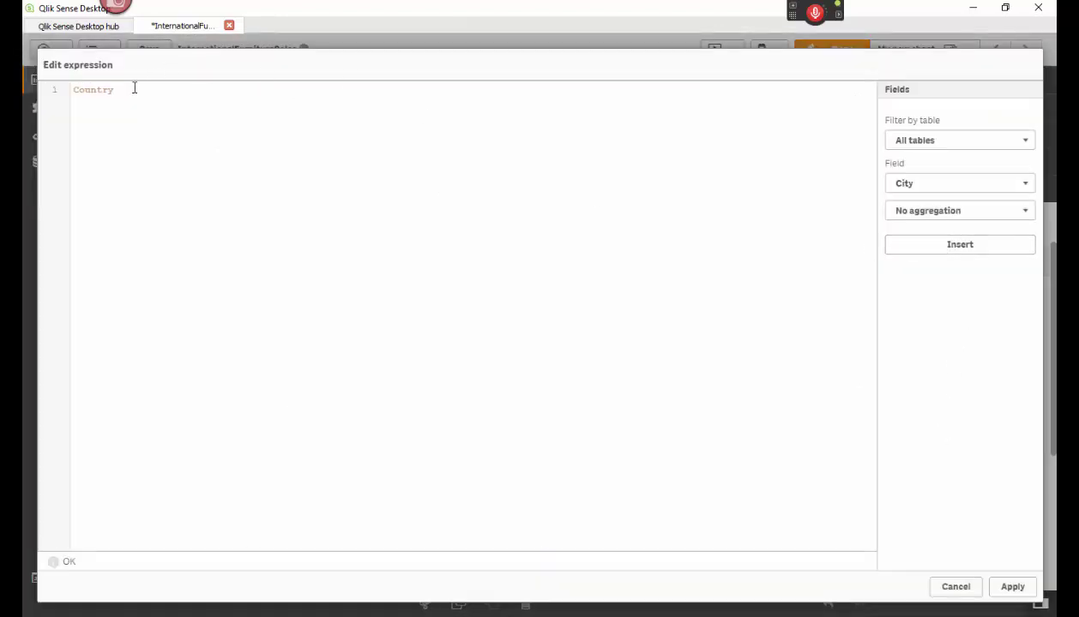
{"action": "left_click_drag", "start_coordinate": [135, 89], "coordinate": [77, 79]}
{"action": "key", "text": "Delete"}
{"action": "left_click", "coordinate": [1028, 187]}
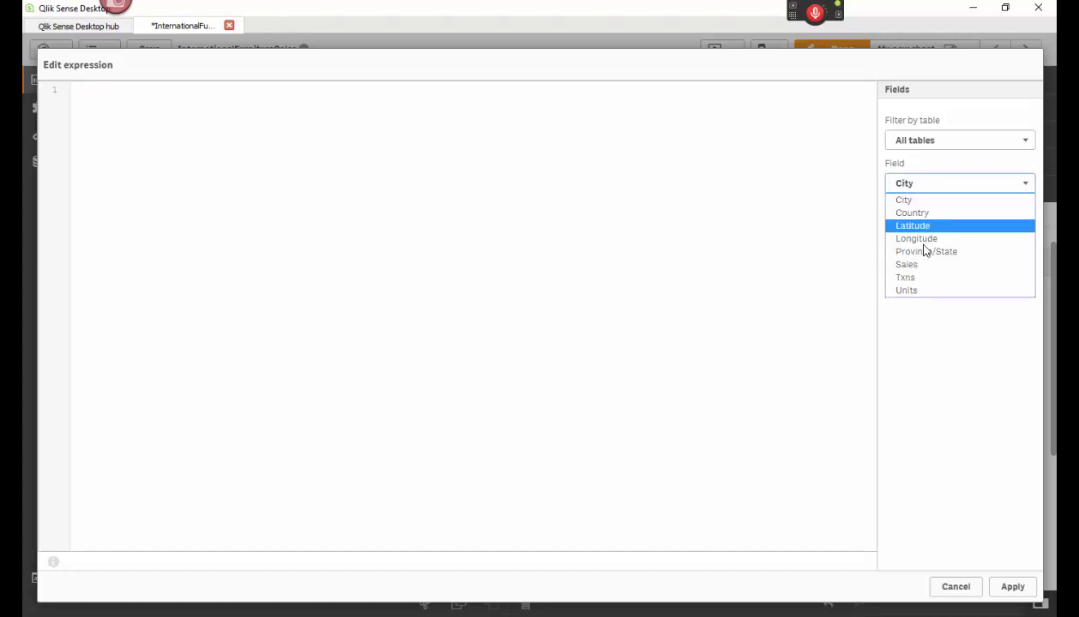
{"action": "left_click", "coordinate": [907, 266]}
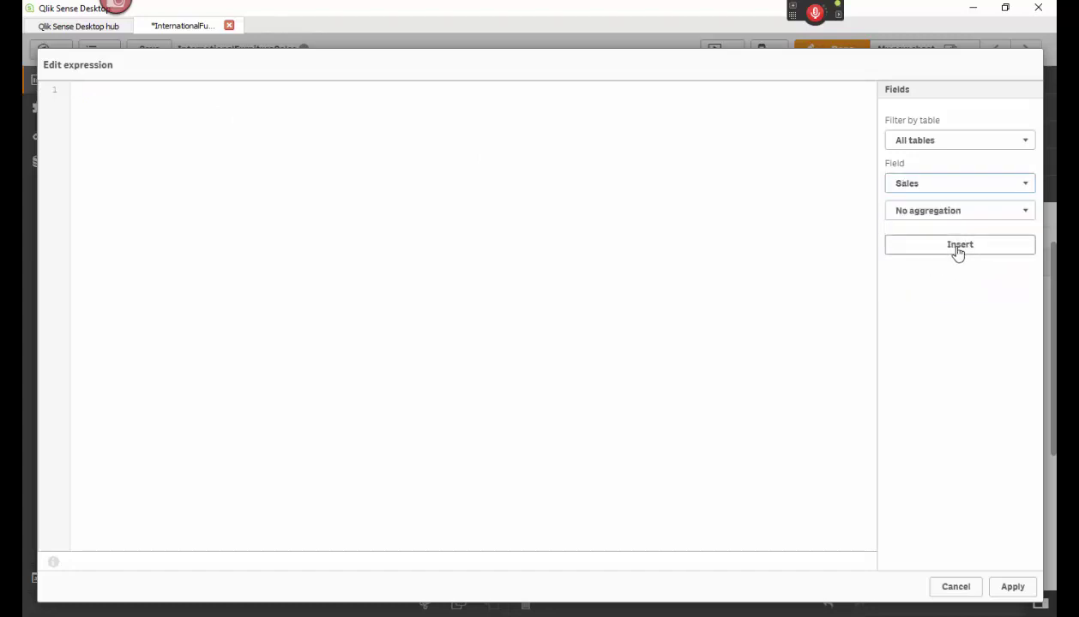
{"action": "left_click", "coordinate": [958, 249]}
{"action": "left_click", "coordinate": [1012, 587]}
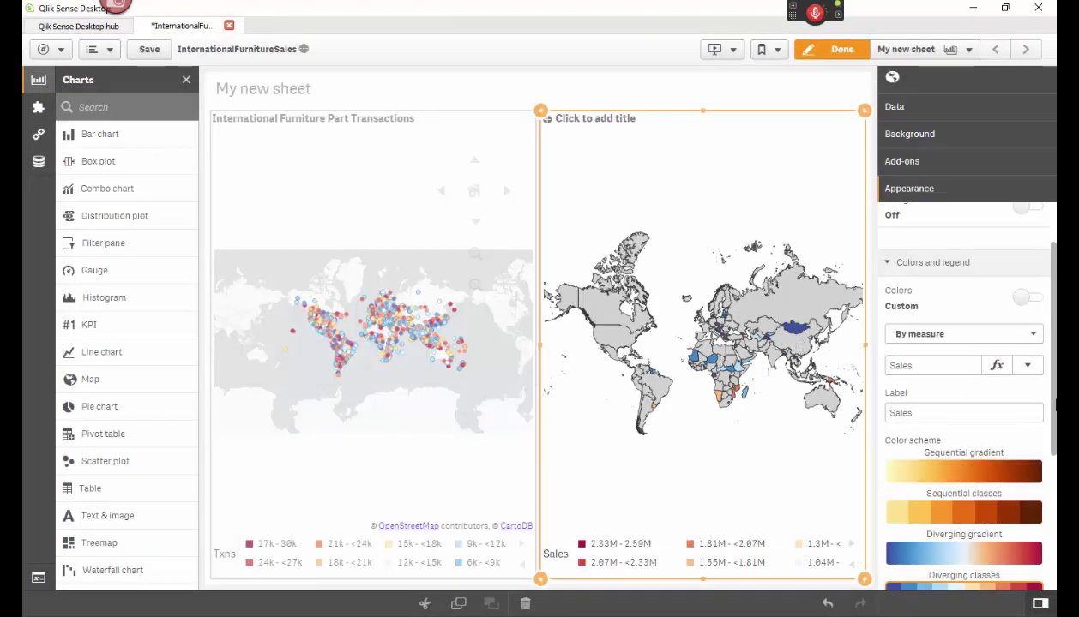
{"action": "scroll", "coordinate": [1053, 461], "scroll_direction": "down", "scroll_amount": 1}
{"action": "scroll", "coordinate": [1053, 462], "scroll_direction": "down", "scroll_amount": 1}
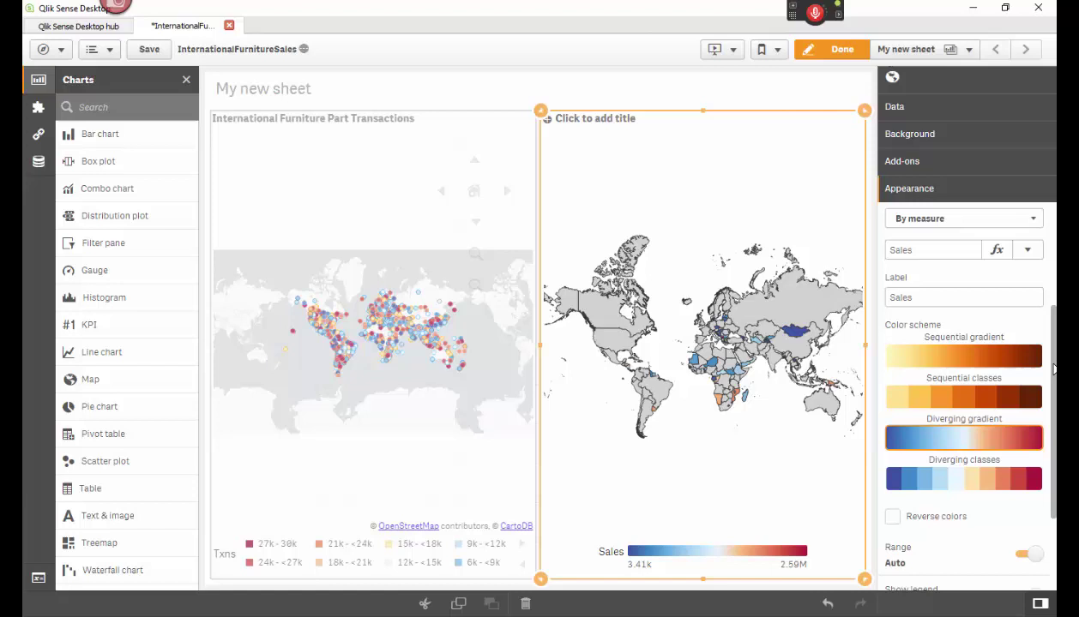
{"action": "scroll", "coordinate": [1033, 360], "scroll_direction": "down", "scroll_amount": 2}
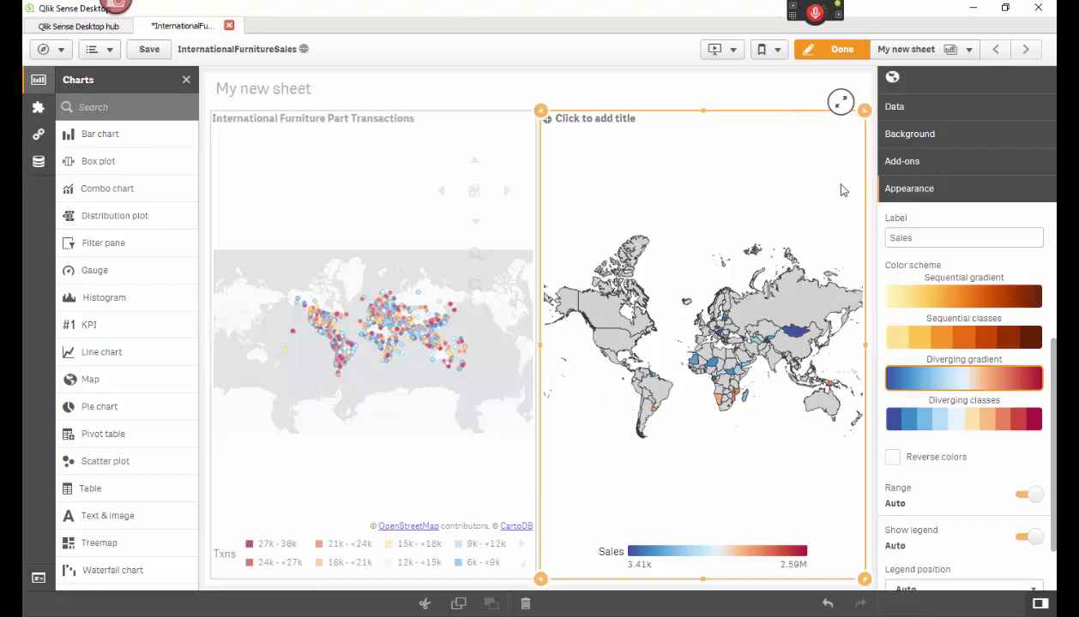
Replace the country area layer with a City point layer.
{"action": "left_click", "coordinate": [914, 107]}
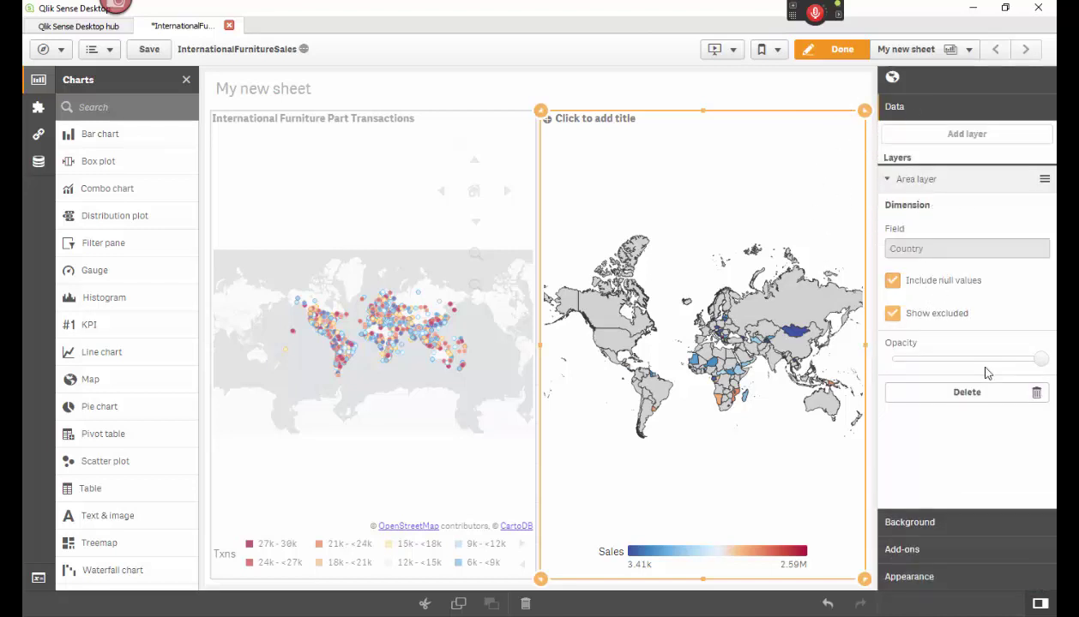
{"action": "left_click", "coordinate": [982, 395]}
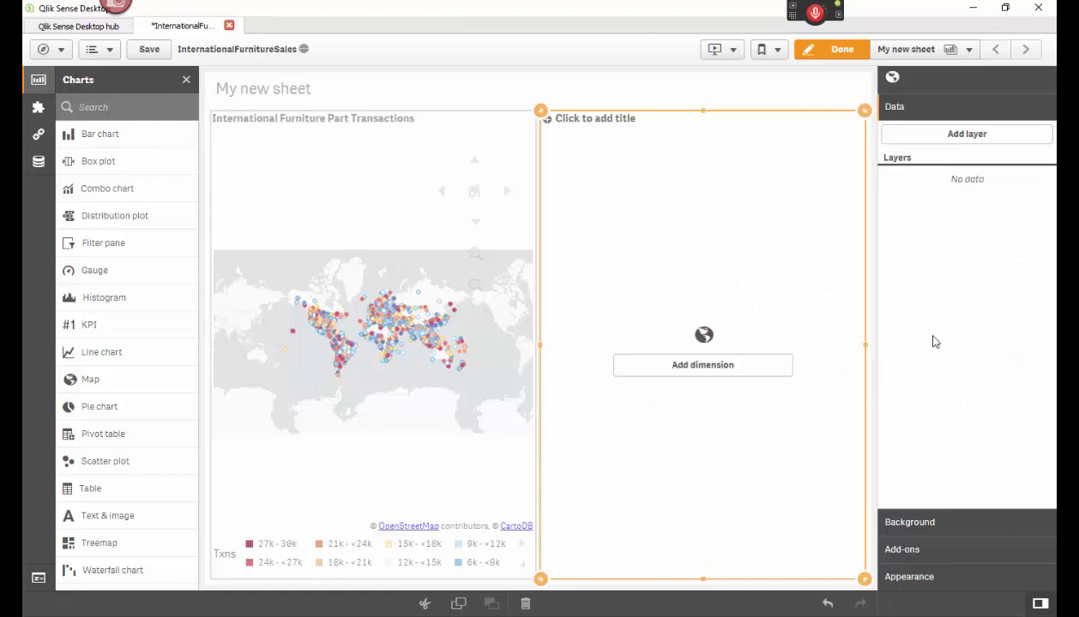
{"action": "left_click", "coordinate": [695, 367]}
{"action": "left_click", "coordinate": [836, 332]}
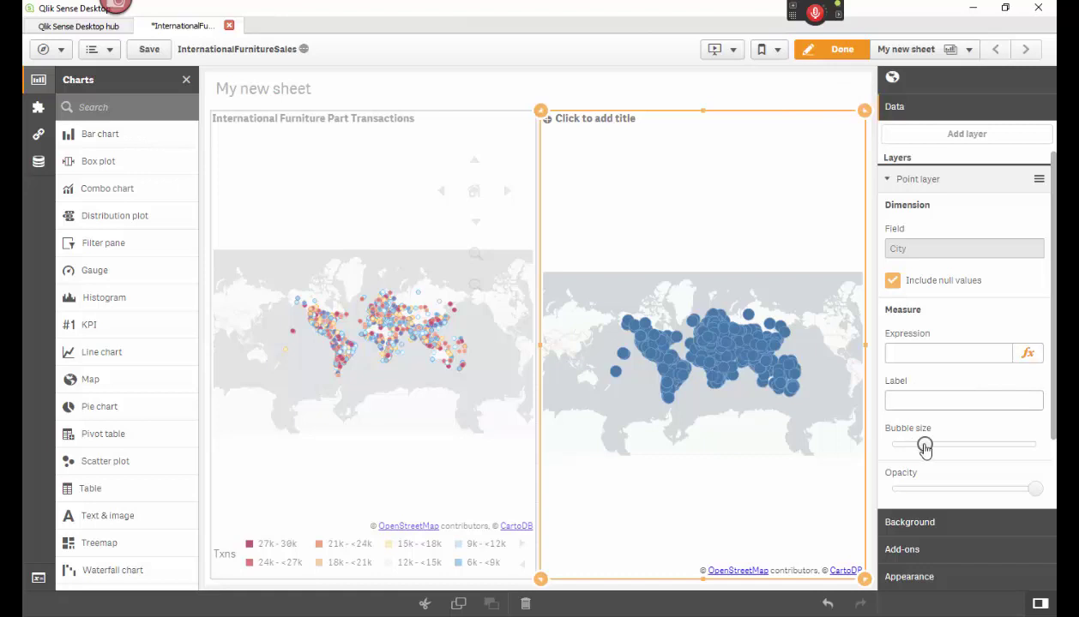
Shrink the city bubbles to near the minimum bubble size.
{"action": "left_click_drag", "start_coordinate": [924, 447], "coordinate": [910, 446]}
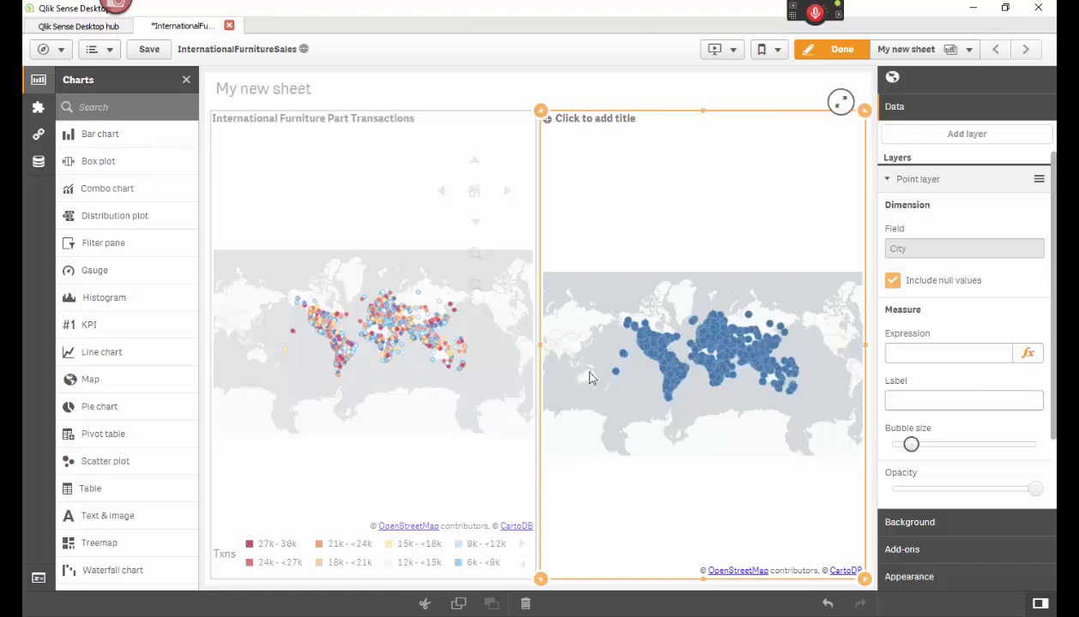
{"action": "left_click_drag", "start_coordinate": [910, 445], "coordinate": [907, 448]}
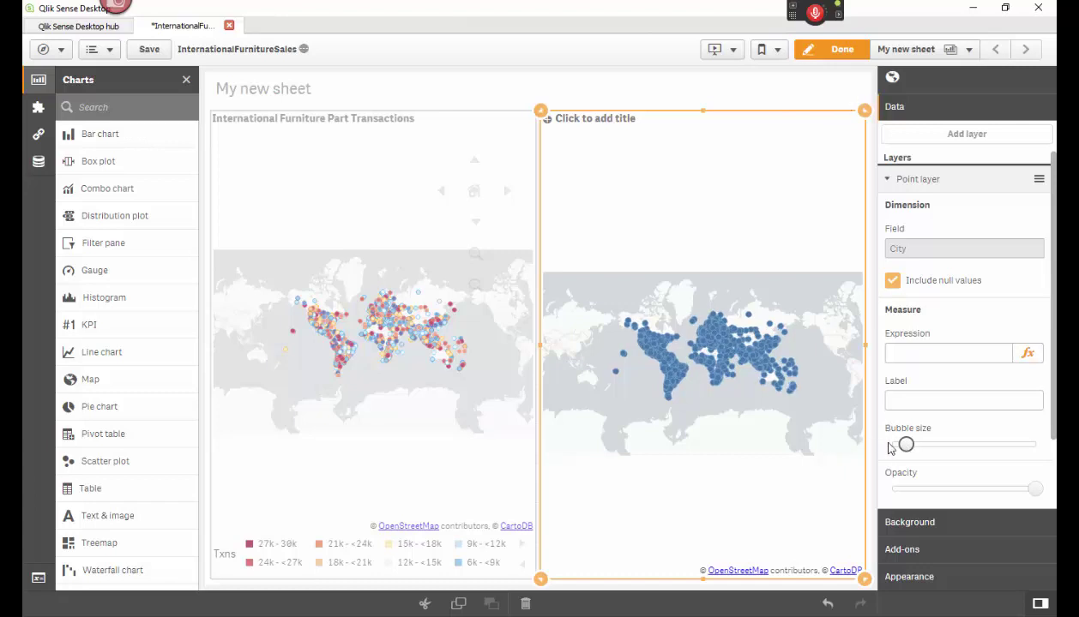
{"action": "left_click_drag", "start_coordinate": [906, 446], "coordinate": [903, 452]}
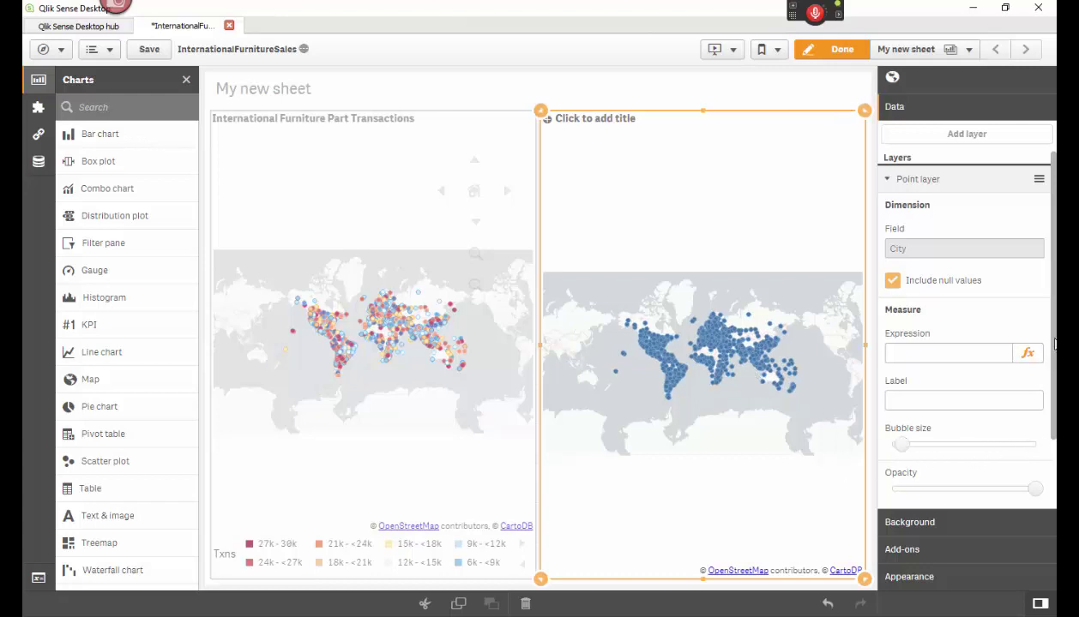
Set the city point colours to custom By measure, showing Sales from 235 to 2.83M.
{"action": "scroll", "coordinate": [1055, 343], "scroll_direction": "down", "scroll_amount": 3}
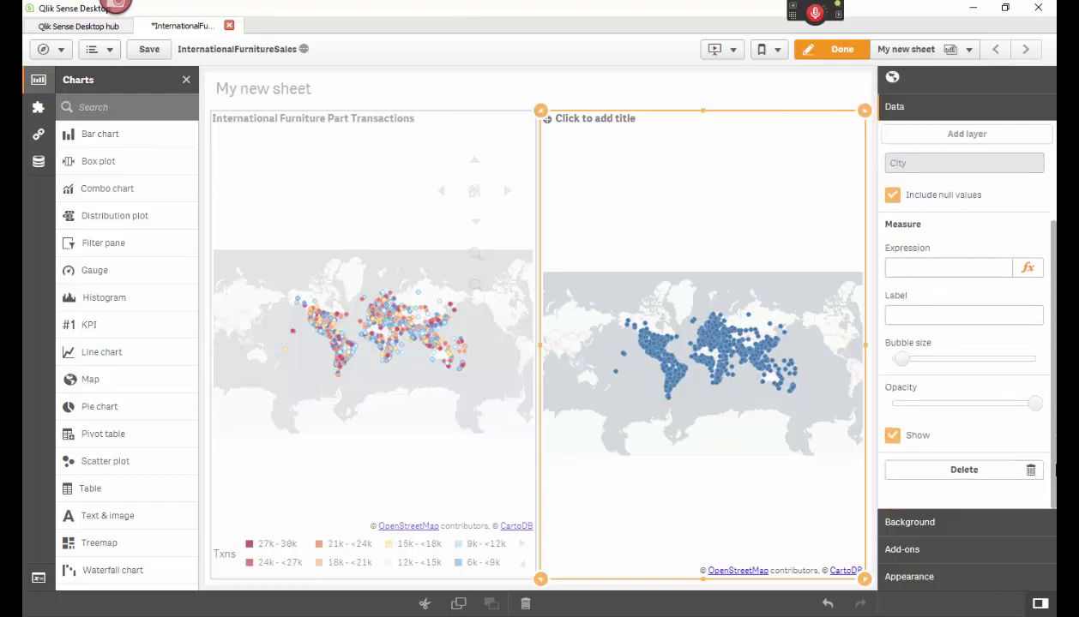
{"action": "left_click", "coordinate": [893, 575]}
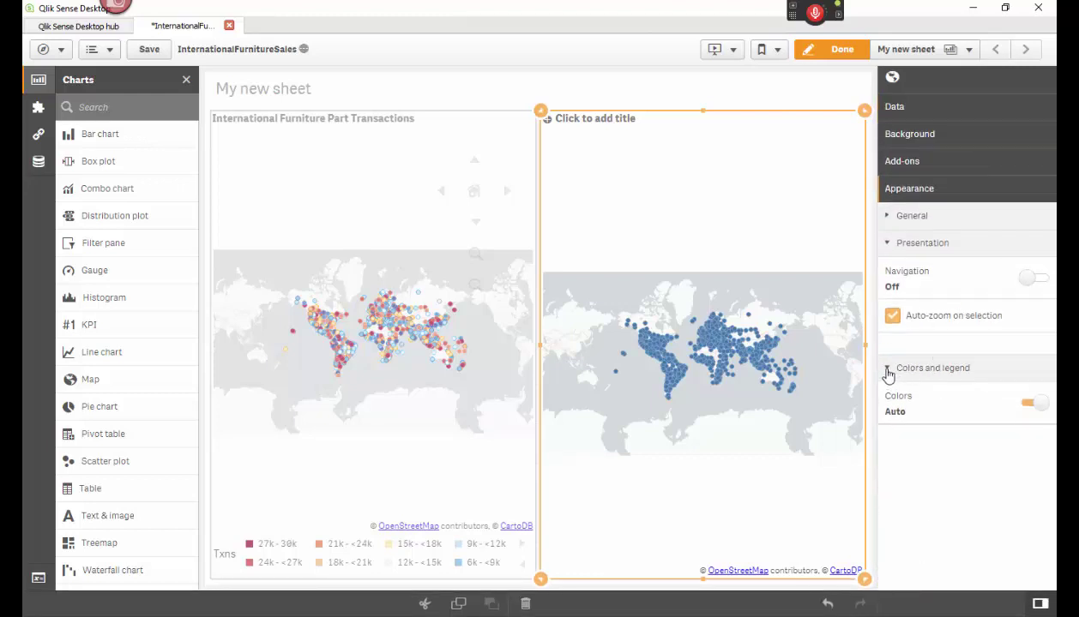
{"action": "left_click", "coordinate": [888, 371]}
{"action": "left_click", "coordinate": [888, 371]}
{"action": "left_click", "coordinate": [1031, 407]}
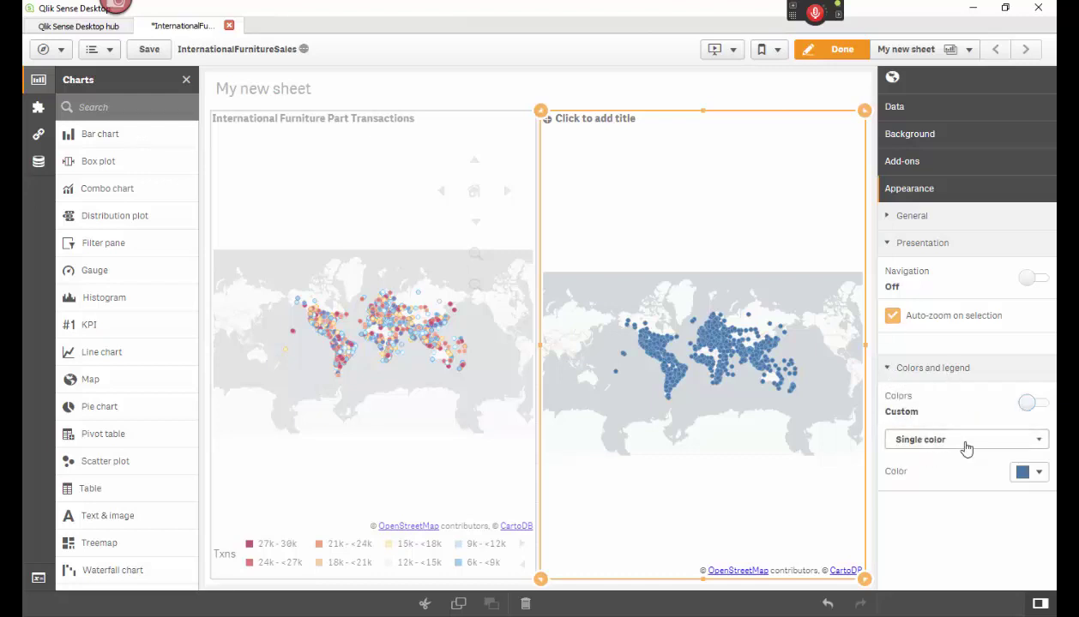
{"action": "left_click", "coordinate": [1037, 440]}
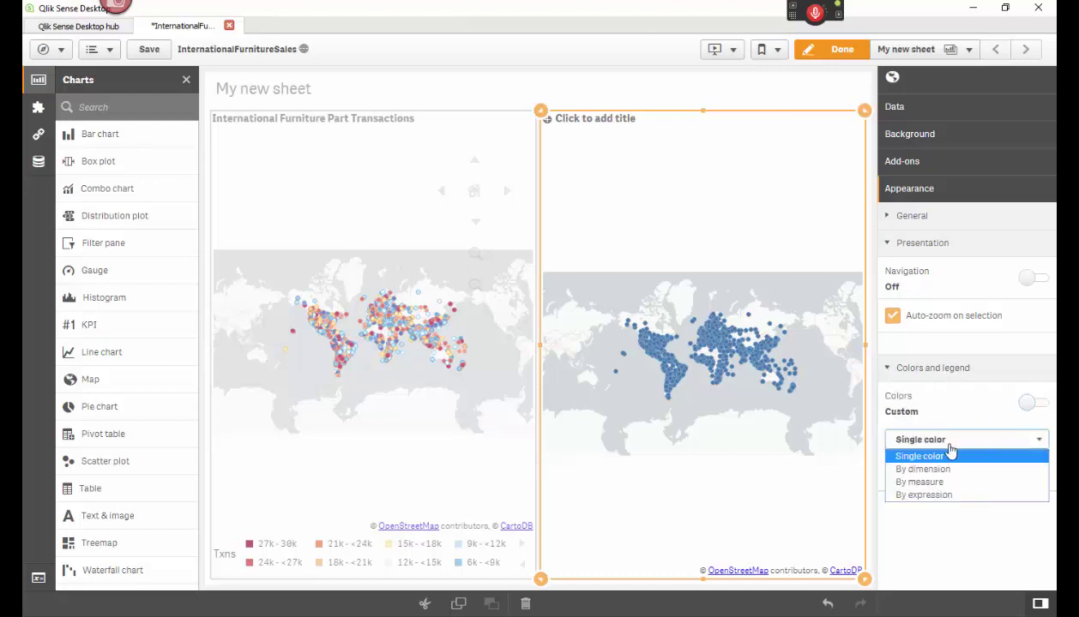
{"action": "left_click", "coordinate": [911, 483]}
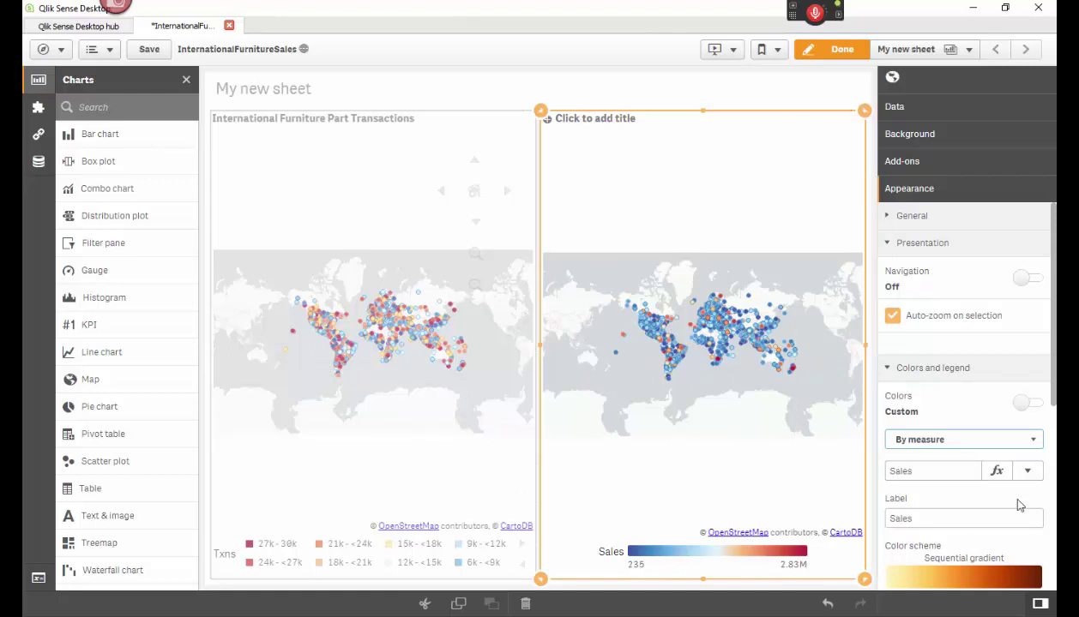
{"action": "left_click_drag", "start_coordinate": [1053, 391], "coordinate": [1044, 562]}
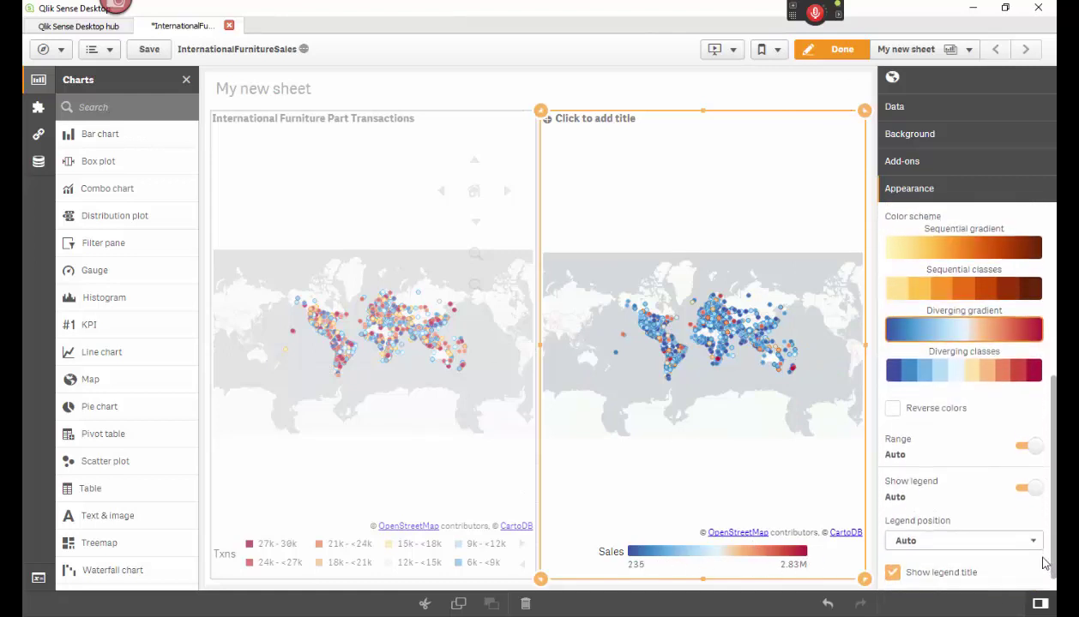
Enable a custom colour range with a 3000000 maximum, then try and undo reversed colours.
{"action": "left_click", "coordinate": [1022, 448]}
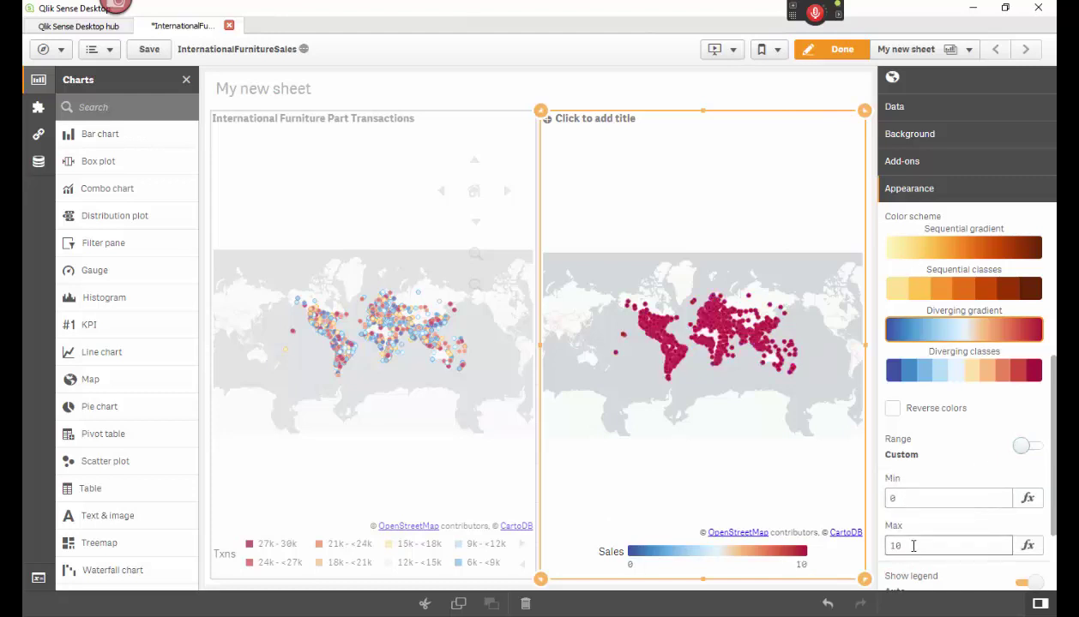
{"action": "left_click_drag", "start_coordinate": [913, 546], "coordinate": [873, 555]}
{"action": "key", "text": "Return"}
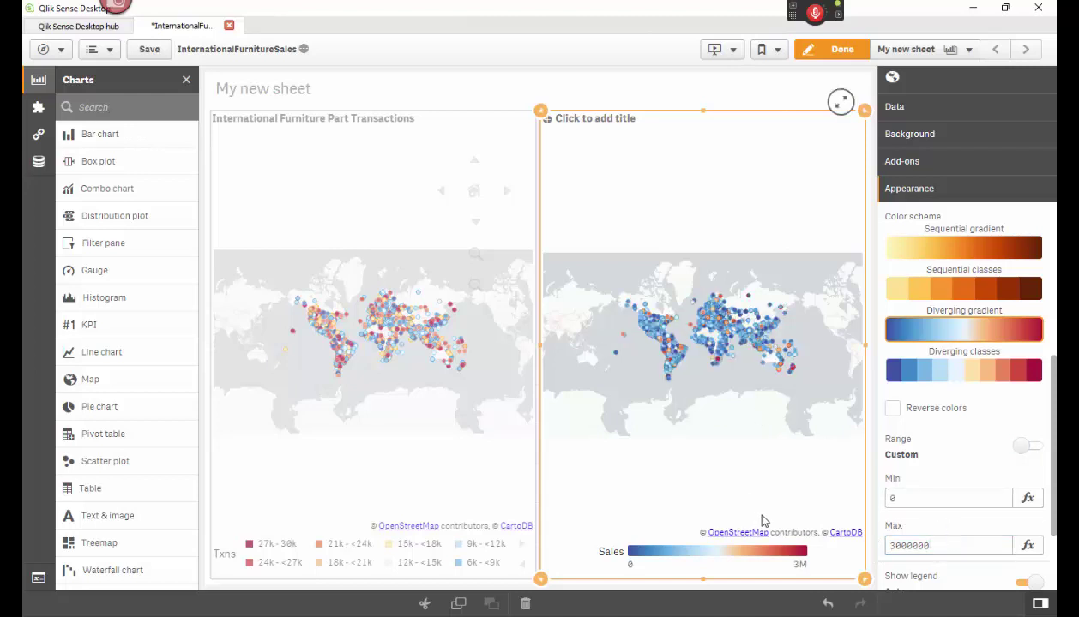
{"action": "left_click", "coordinate": [893, 409]}
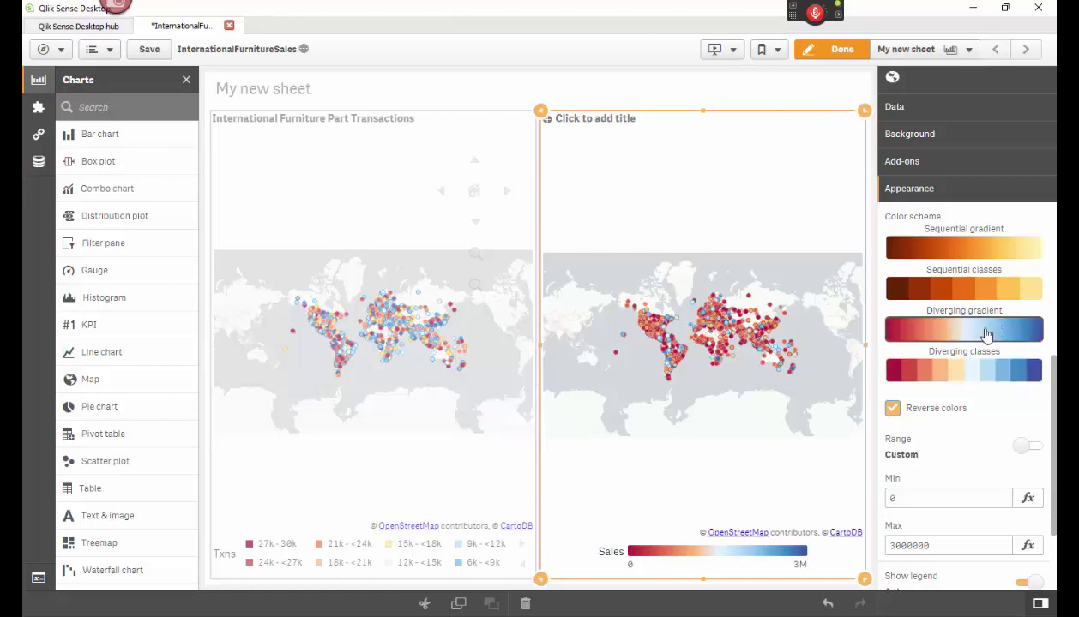
{"action": "left_click", "coordinate": [893, 409]}
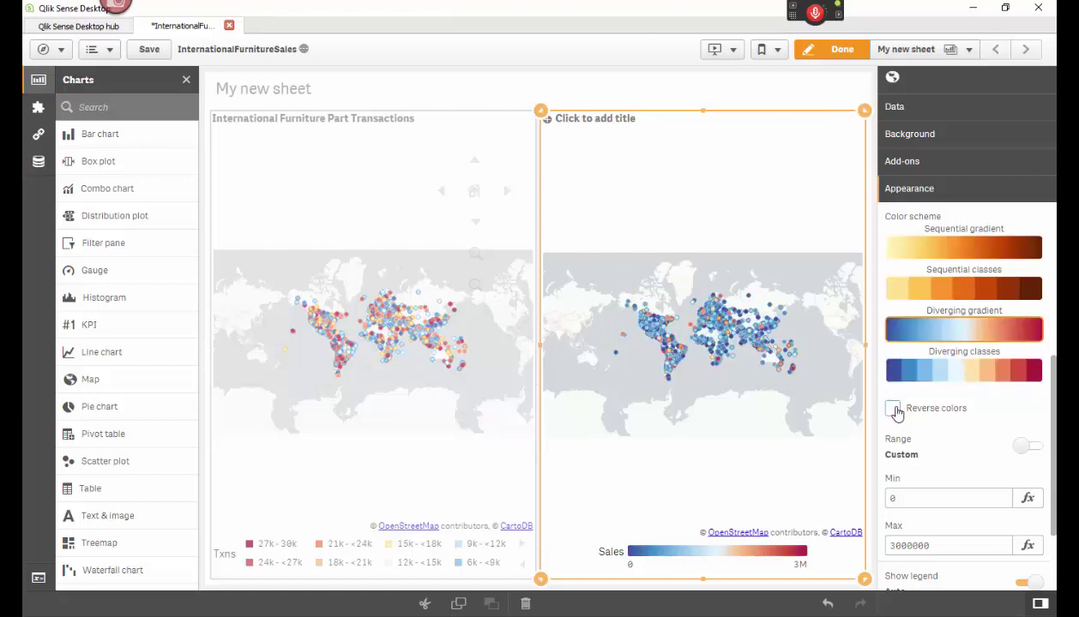
Switch the Sales map to Diverging classes and cap the colour range at 2800000.
{"action": "left_click", "coordinate": [969, 290]}
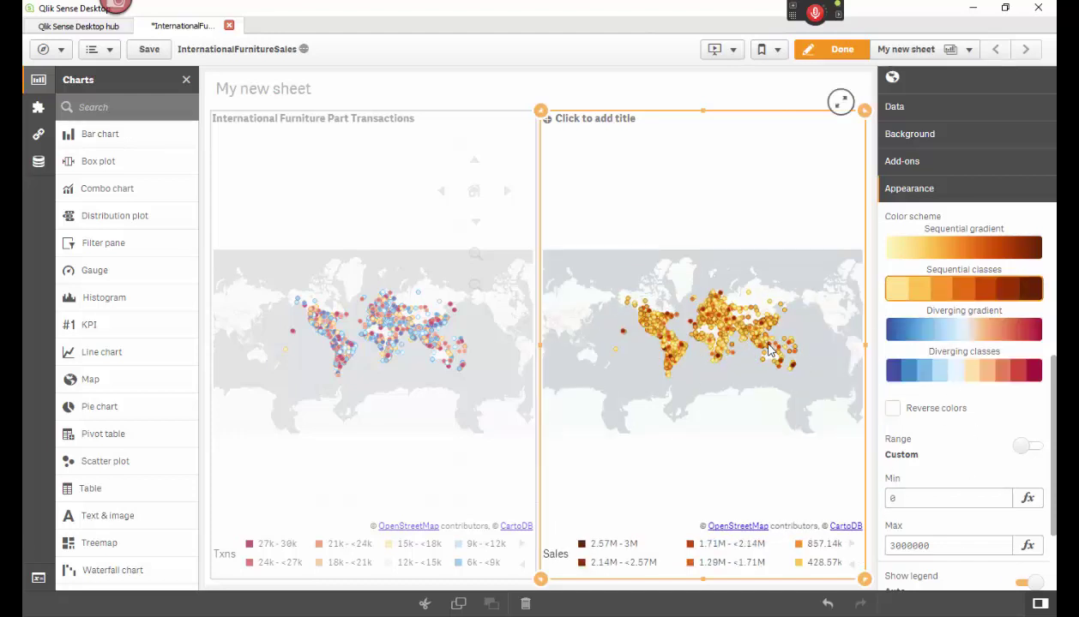
{"action": "left_click", "coordinate": [954, 376]}
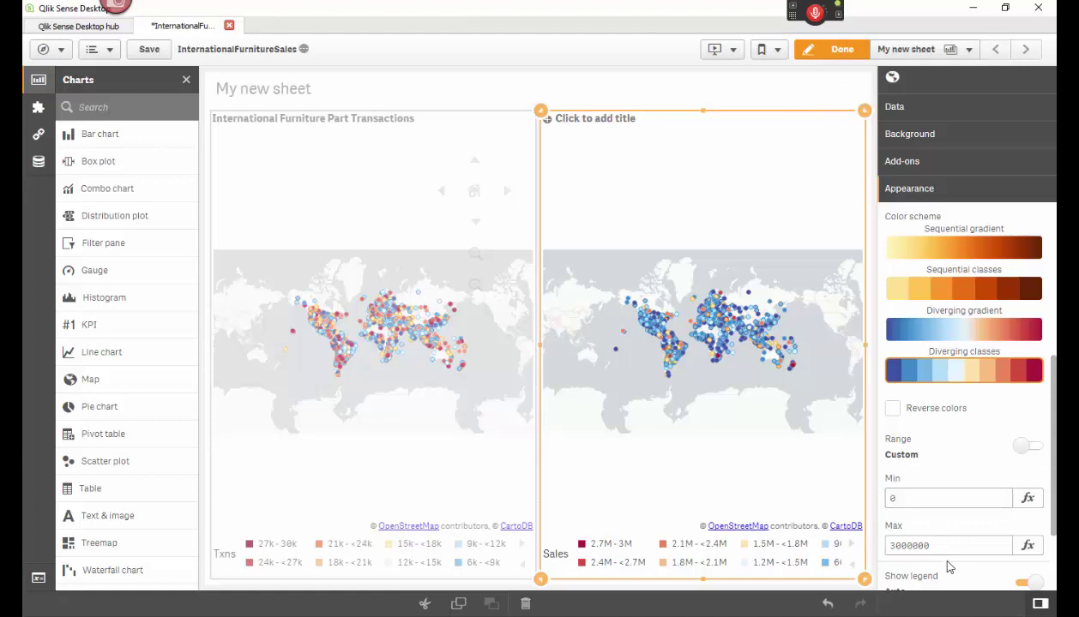
{"action": "left_click_drag", "start_coordinate": [927, 549], "coordinate": [877, 545]}
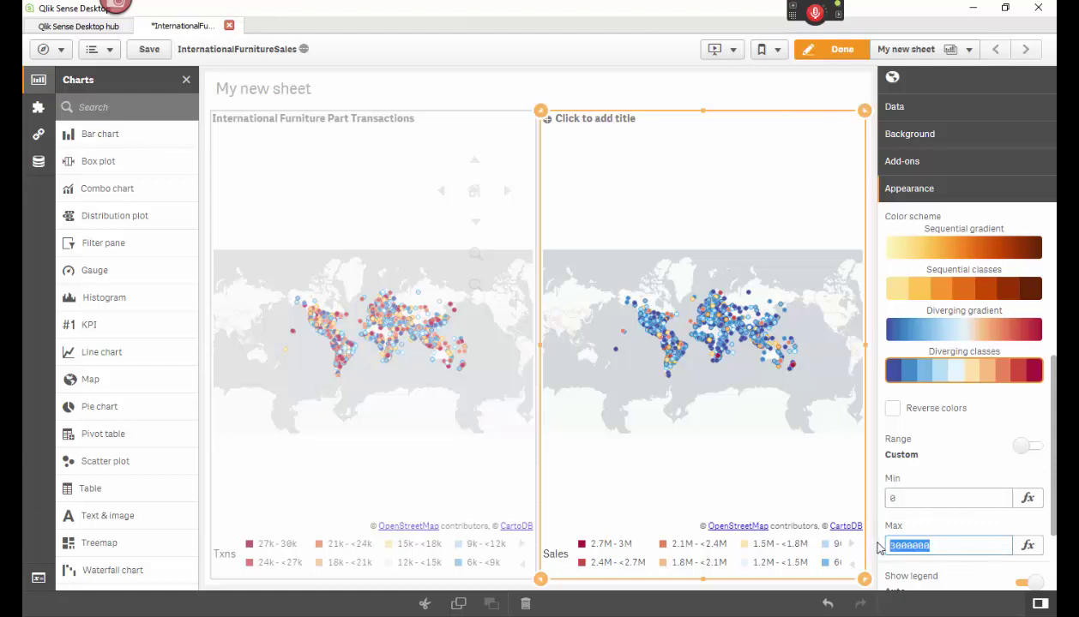
{"action": "type", "text": "2000"}
{"action": "key", "text": "Return"}
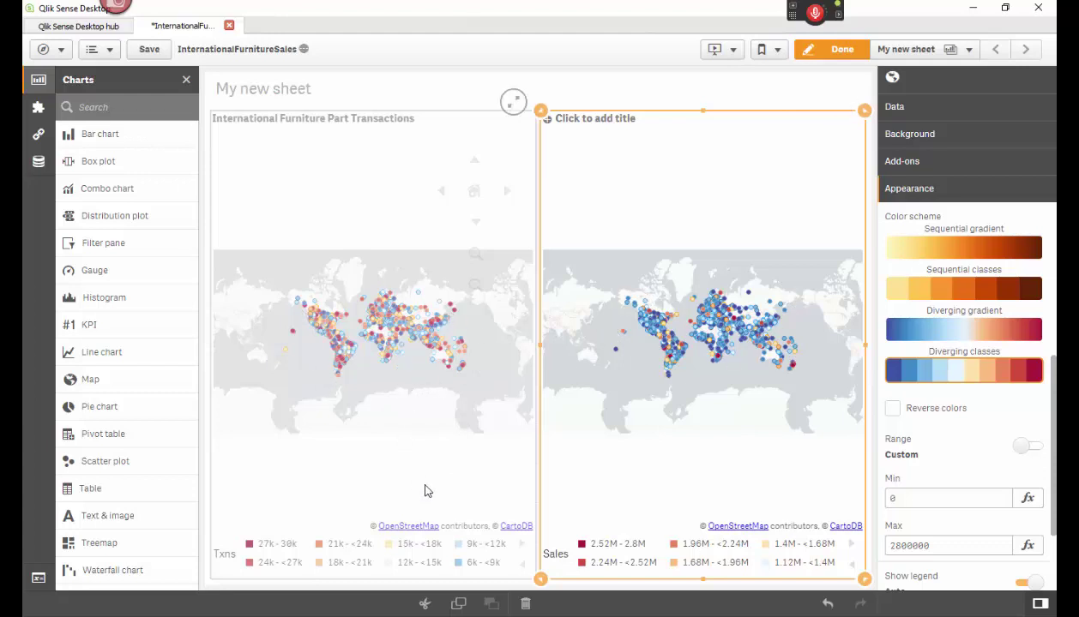
Title the right-hand Sales map 'International Furniture Part Sales' and leave edit mode.
{"action": "left_click", "coordinate": [603, 123]}
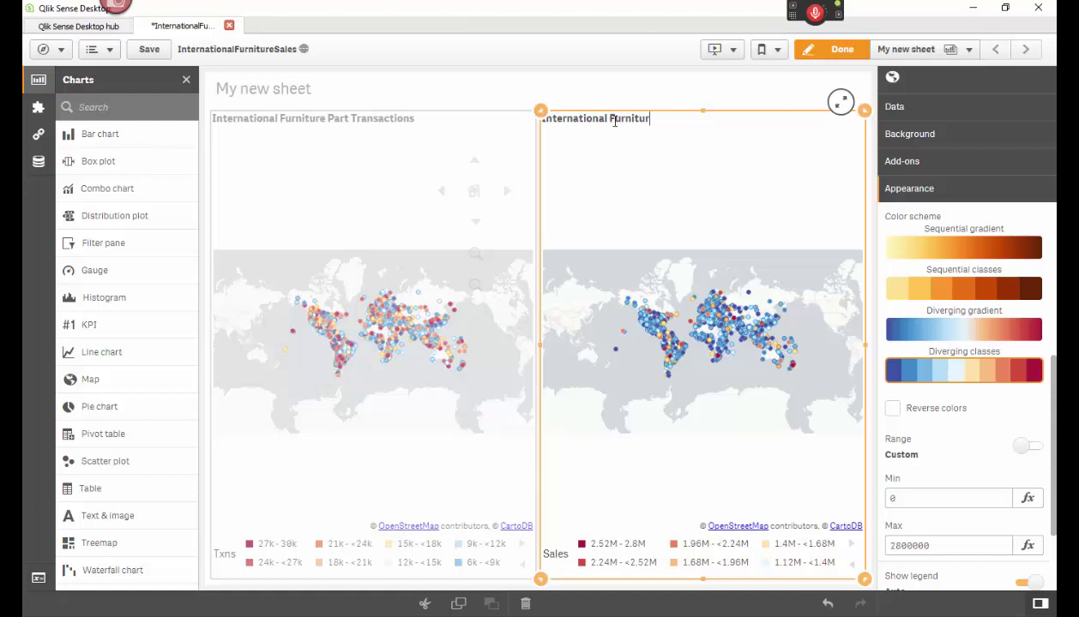
{"action": "type", "text": "rt Sales"}
{"action": "left_click", "coordinate": [836, 49]}
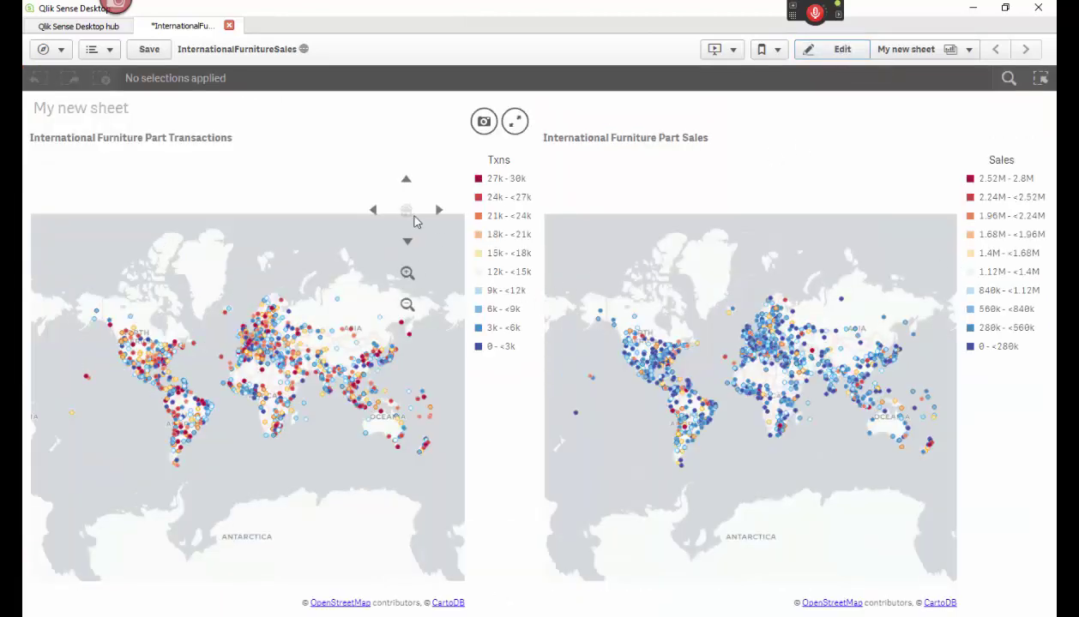
Set the Sales map's Presentation > Navigation option to Auto, then return to view mode.
{"action": "left_click", "coordinate": [831, 55]}
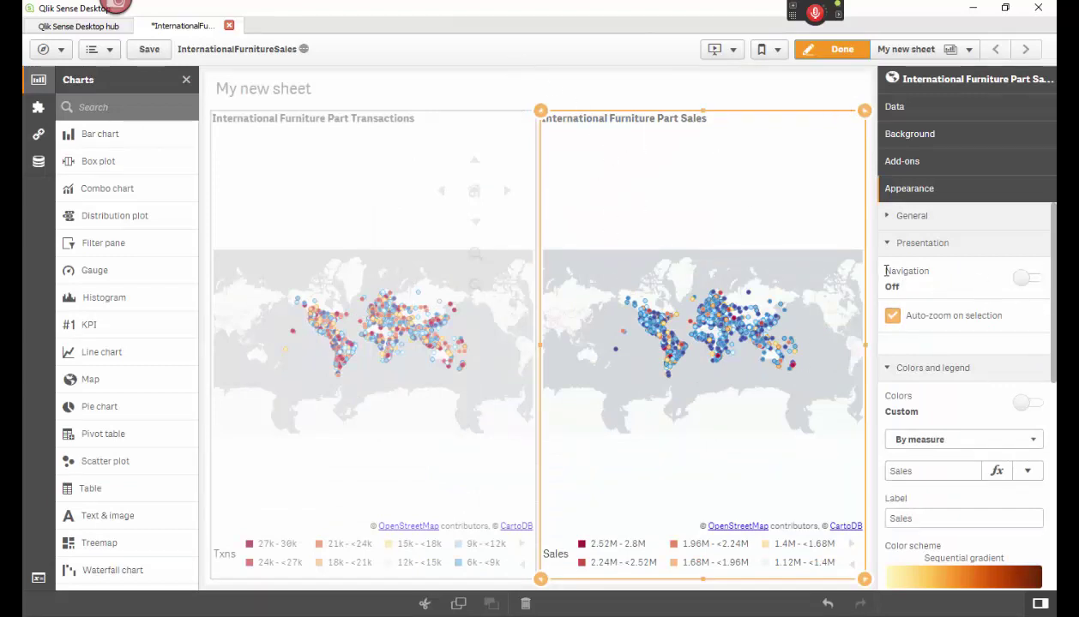
{"action": "left_click", "coordinate": [1022, 278]}
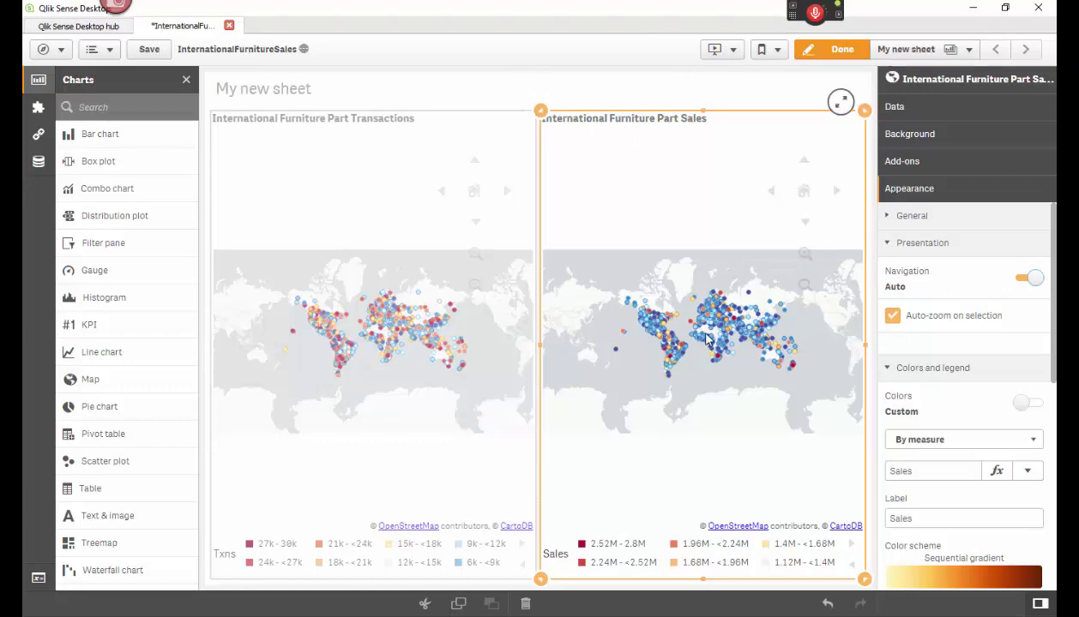
{"action": "left_click", "coordinate": [831, 49]}
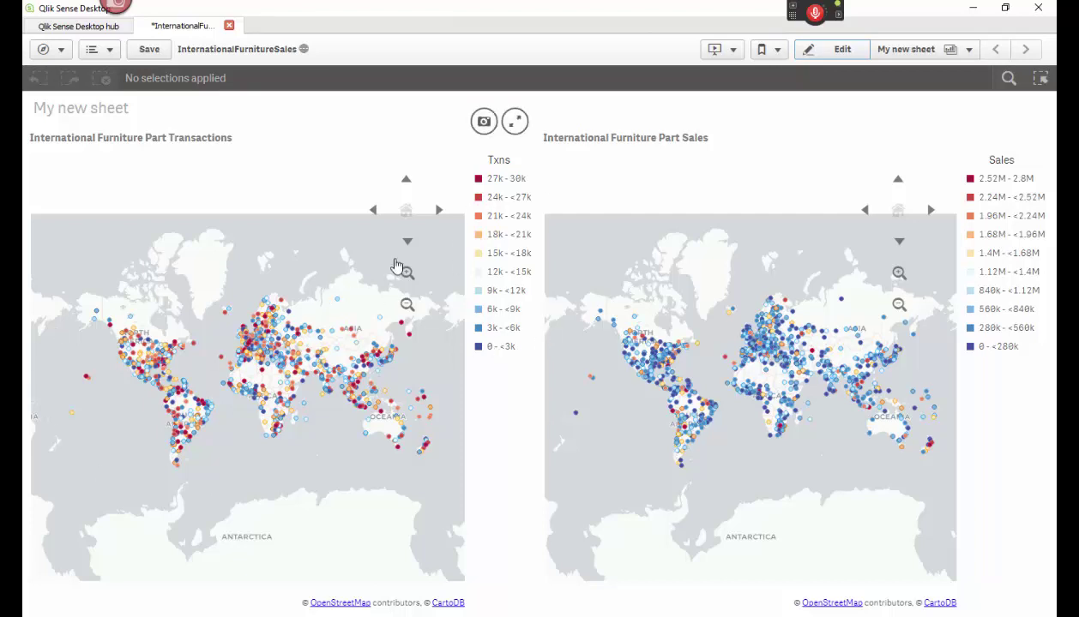
Zoom the Transactions map in three steps and pan it to centre on Europe.
{"action": "left_click", "coordinate": [407, 273]}
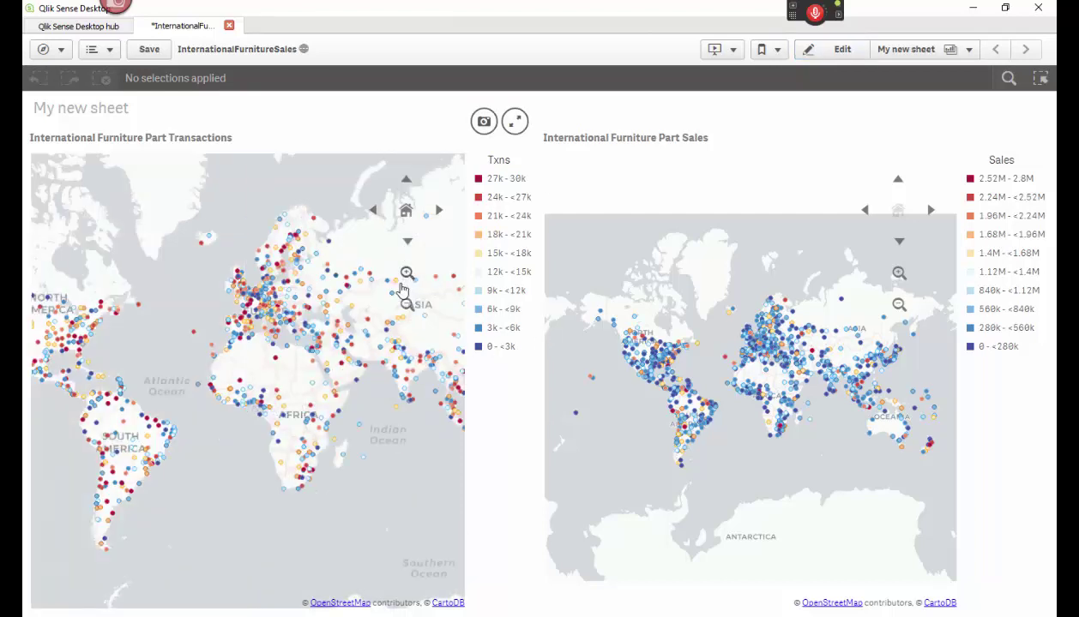
{"action": "left_click", "coordinate": [406, 274]}
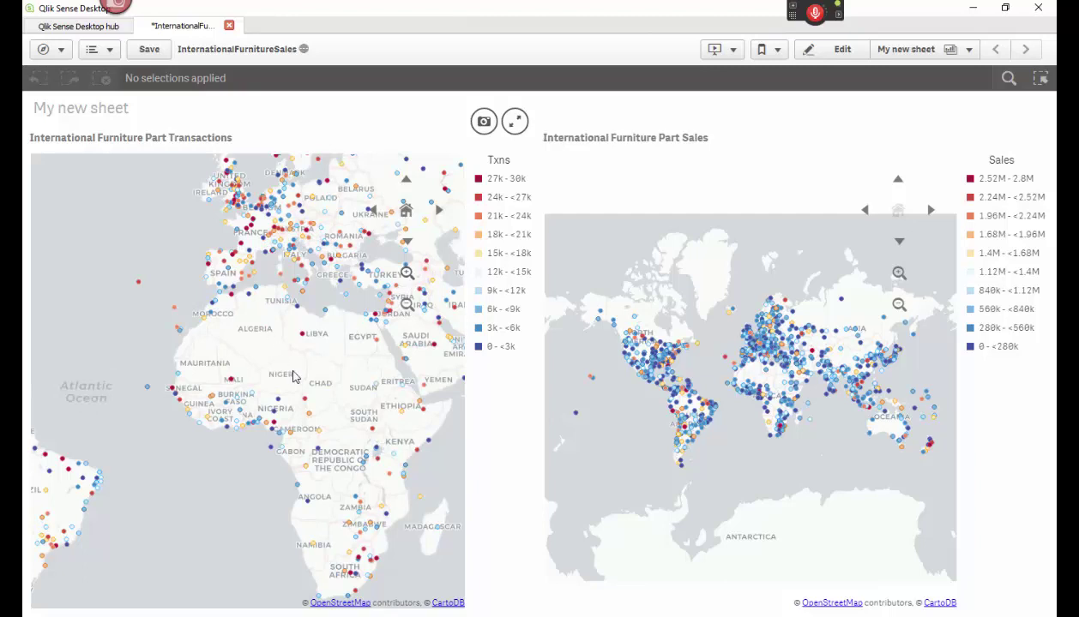
{"action": "left_click_drag", "start_coordinate": [293, 376], "coordinate": [294, 553]}
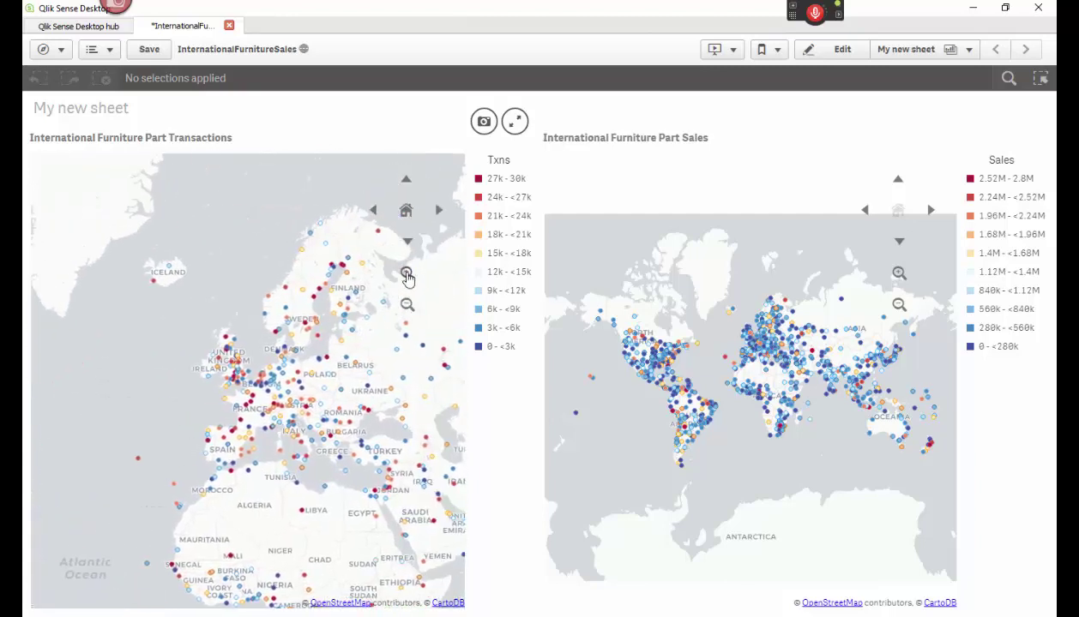
{"action": "left_click", "coordinate": [406, 273]}
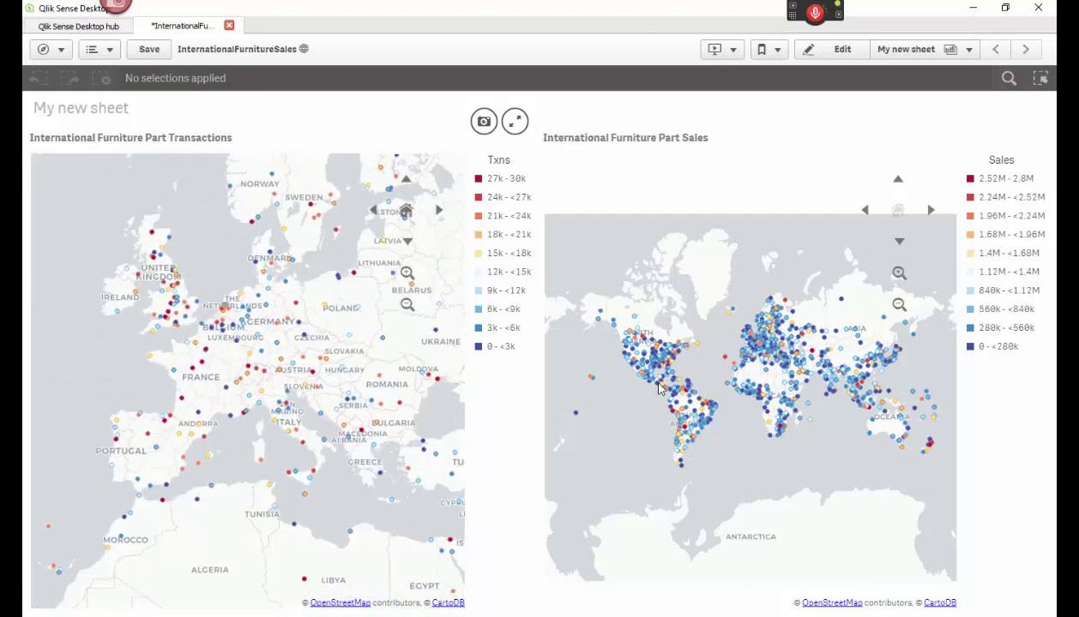
Zoom the Sales map in four steps and pan it to show western Europe.
{"action": "left_click", "coordinate": [741, 345]}
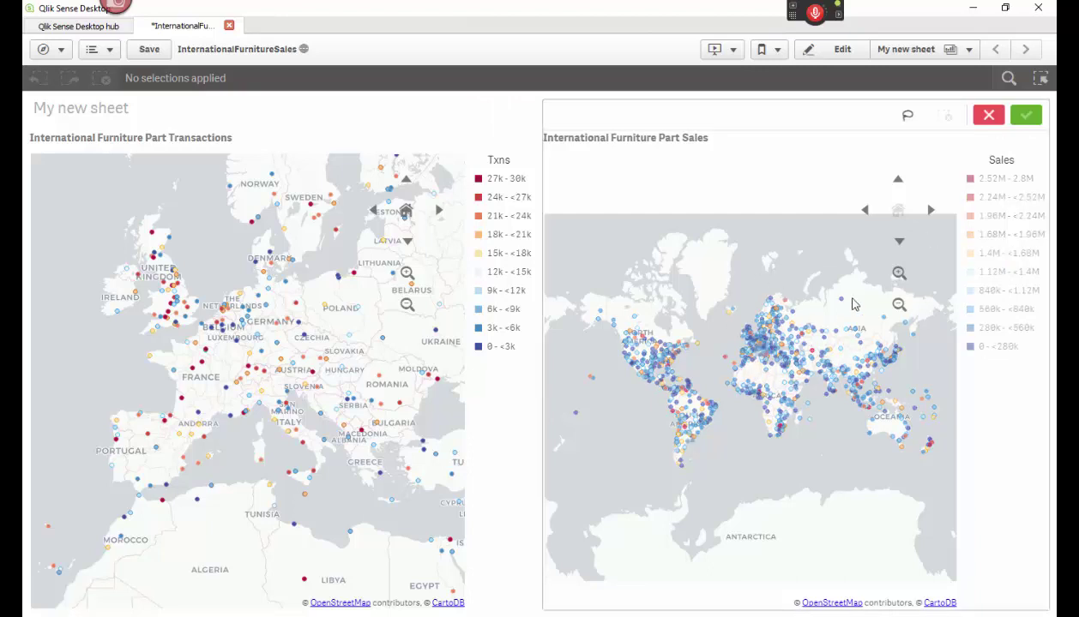
{"action": "left_click", "coordinate": [899, 273]}
{"action": "left_click", "coordinate": [898, 273]}
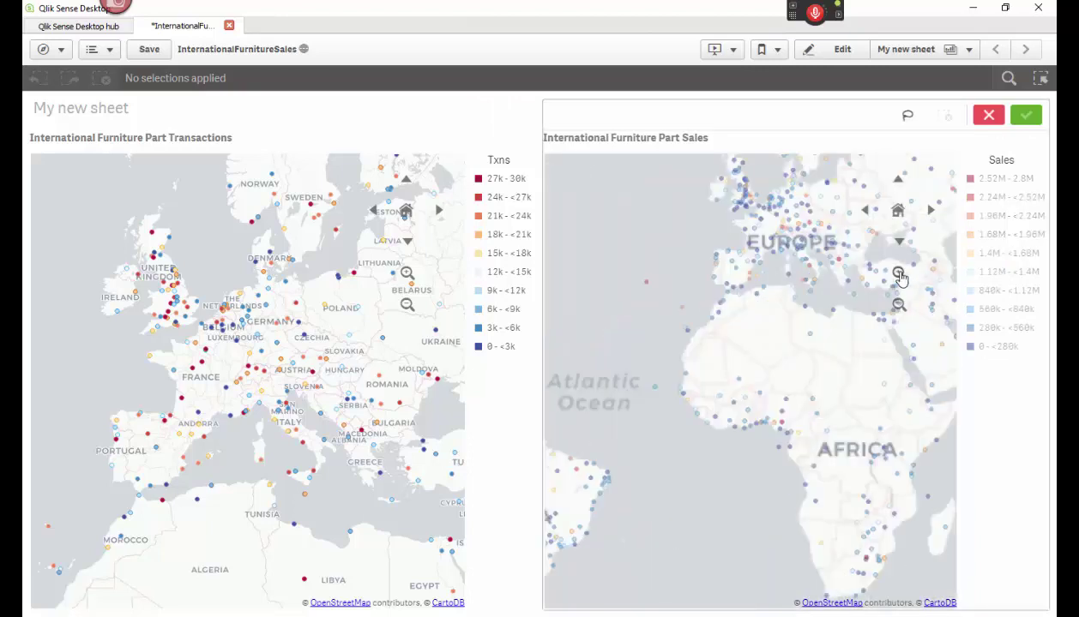
{"action": "left_click", "coordinate": [899, 273]}
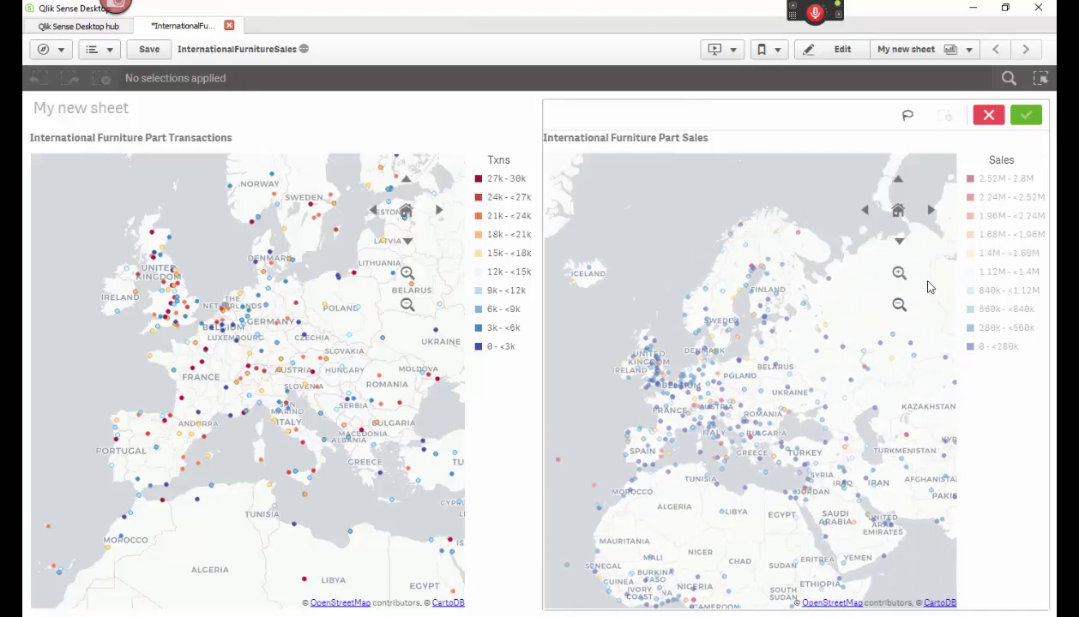
{"action": "left_click", "coordinate": [898, 275]}
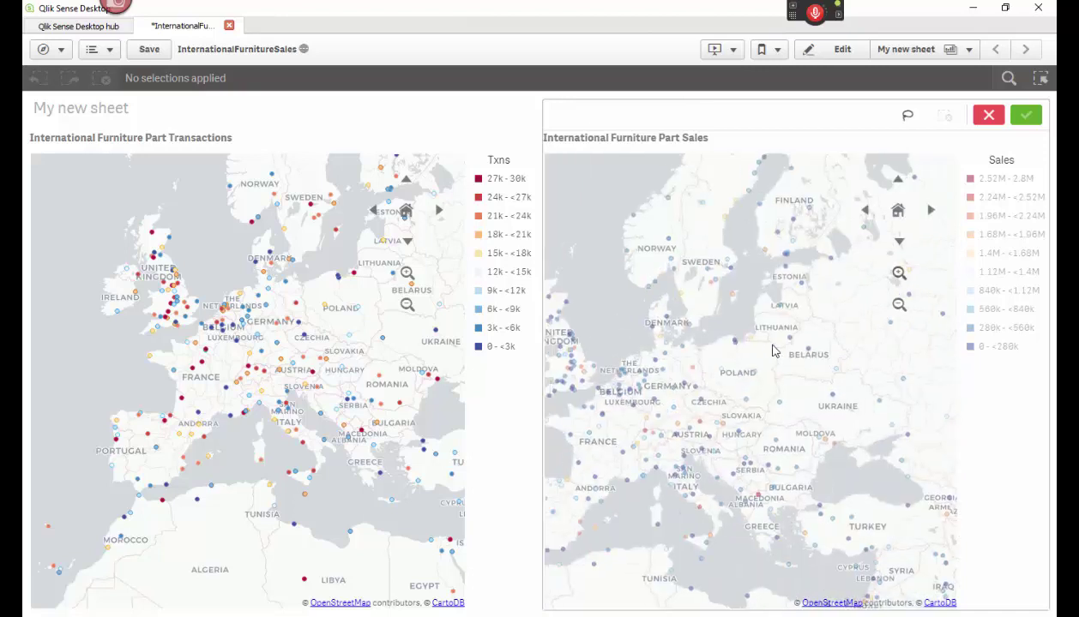
{"action": "left_click_drag", "start_coordinate": [771, 352], "coordinate": [810, 311]}
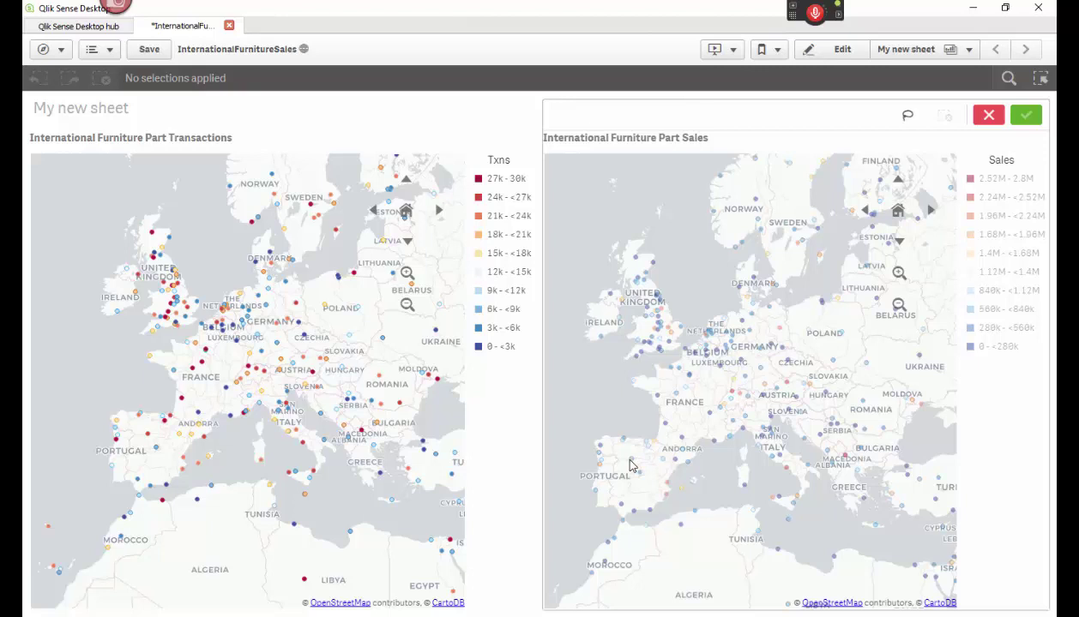
{"action": "mouse_move", "coordinate": [150, 434]}
{"action": "mouse_move", "coordinate": [635, 463]}
{"action": "mouse_move", "coordinate": [733, 396]}
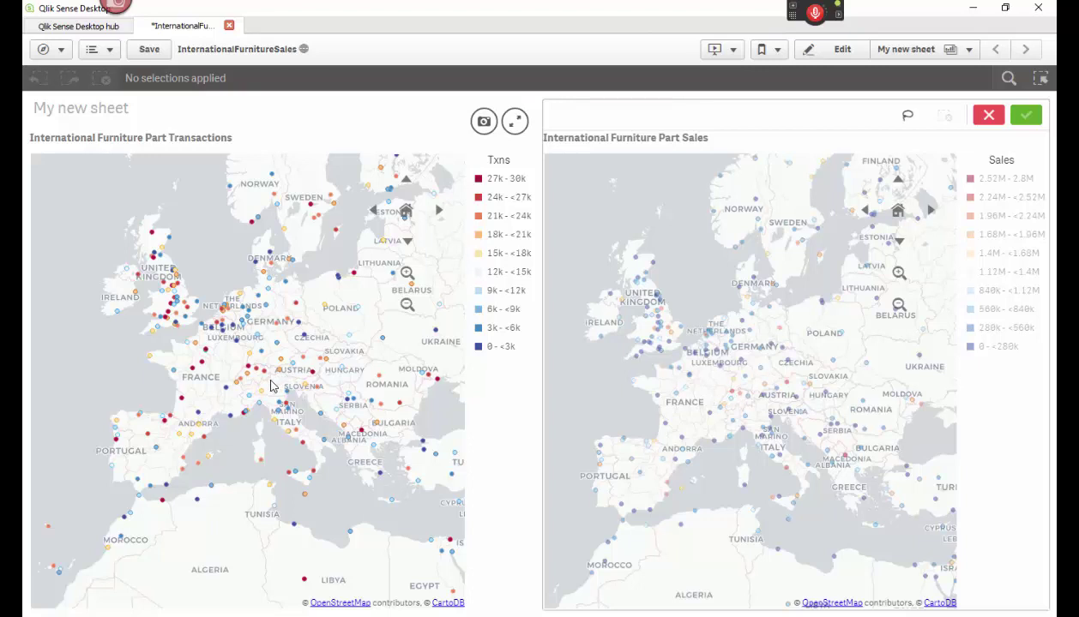
Leave the Kristiansand points on the Sales map unselected and dismiss the pending selection.
{"action": "mouse_move", "coordinate": [247, 370]}
{"action": "mouse_move", "coordinate": [252, 228]}
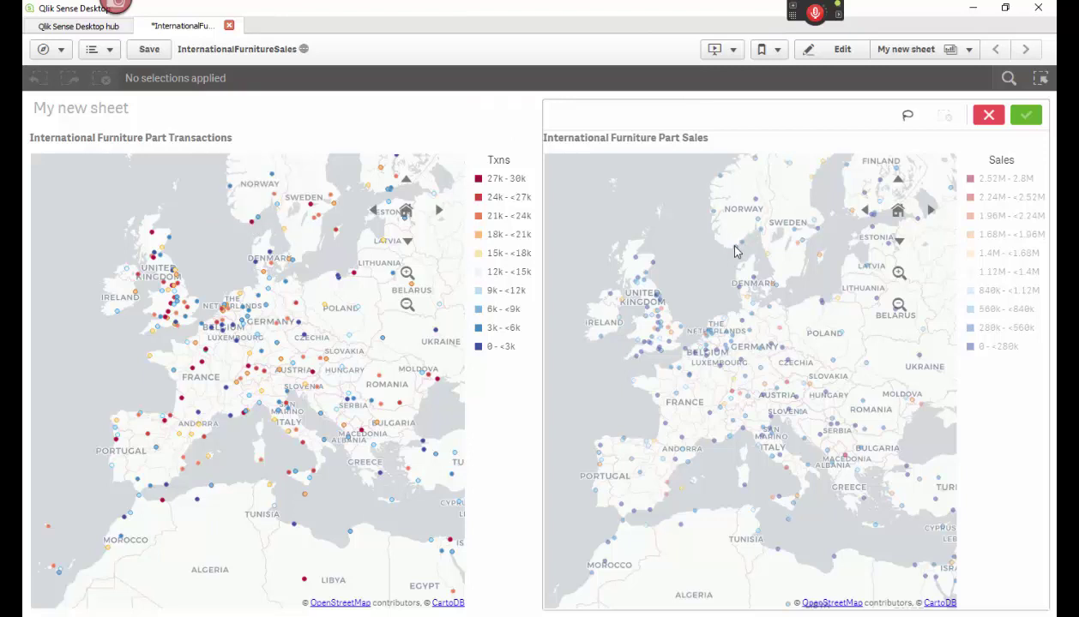
{"action": "mouse_move", "coordinate": [735, 252]}
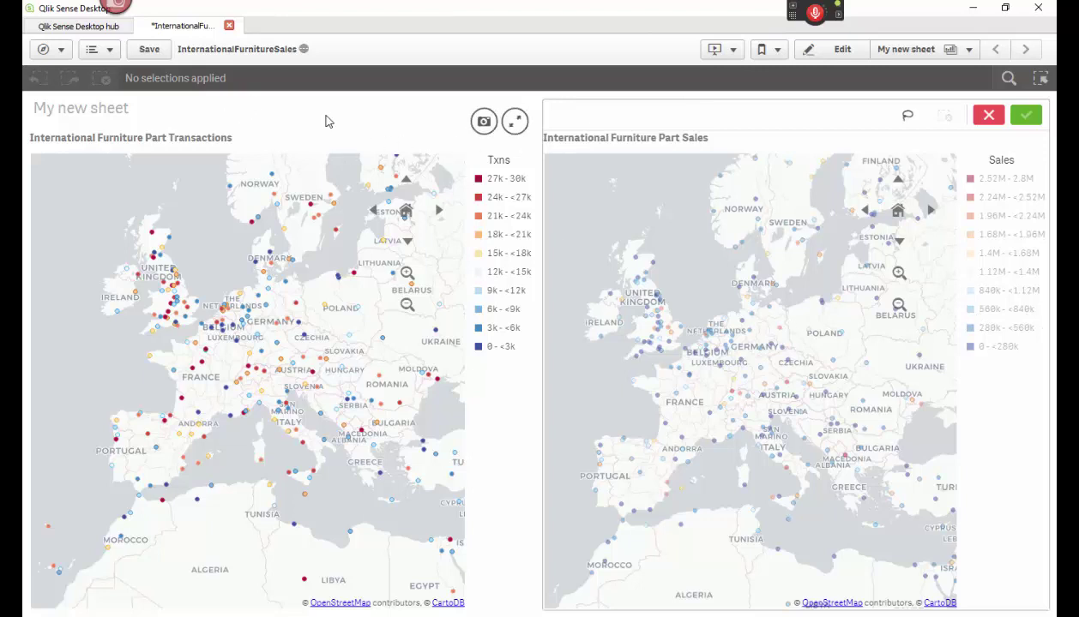
Cancel the Sales map selection and review the loaded tables in the data manager.
{"action": "left_click", "coordinate": [60, 52]}
{"action": "left_click", "coordinate": [61, 52]}
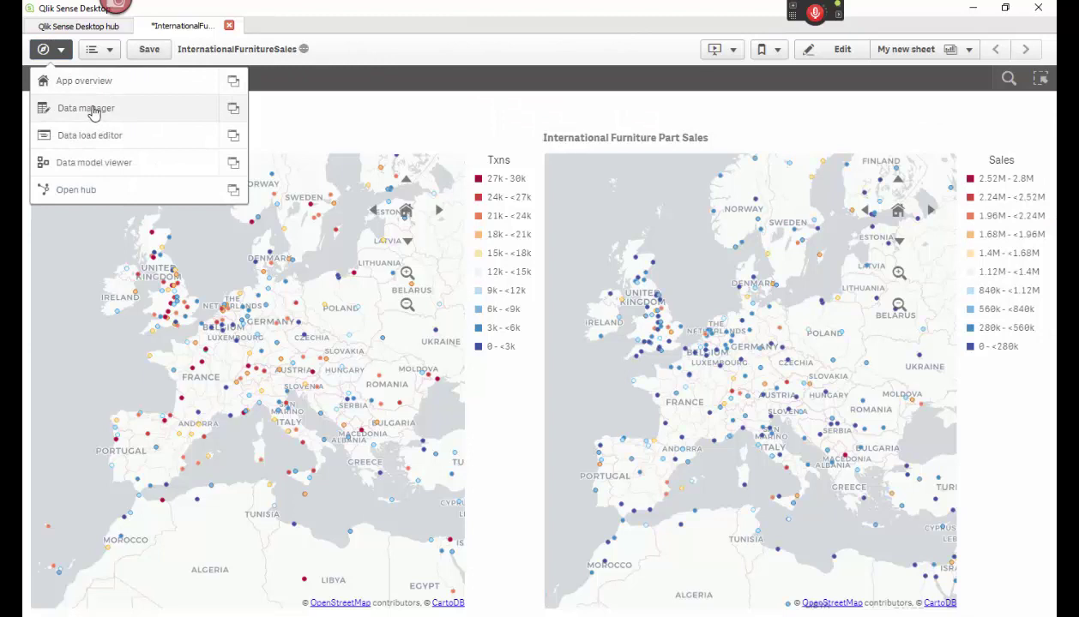
{"action": "left_click", "coordinate": [94, 109]}
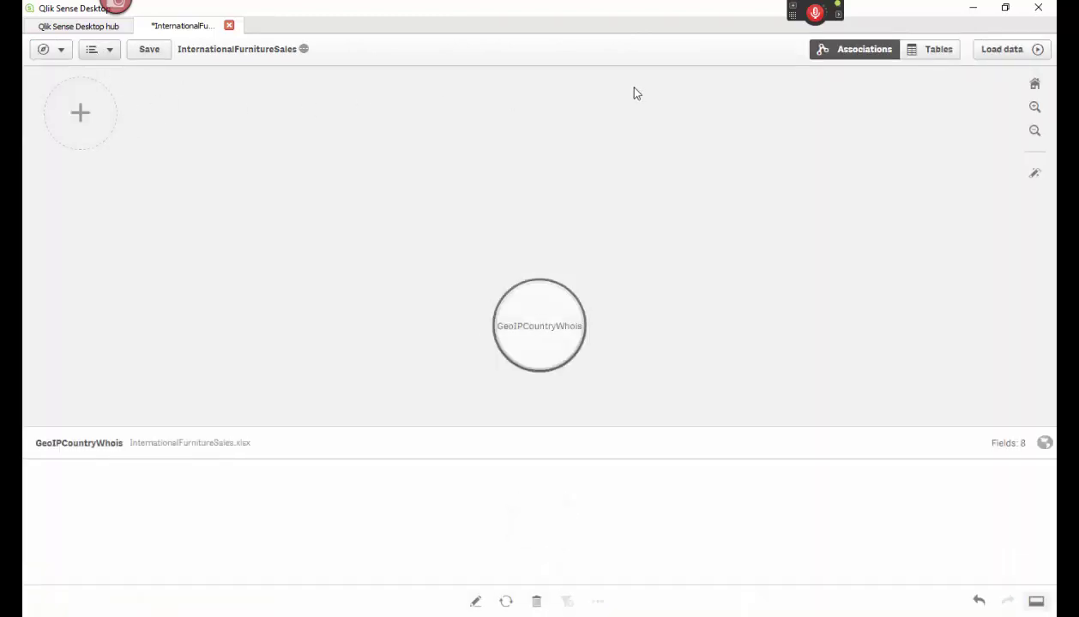
Back in the hub, create a new app named IntFurnSales.
{"action": "left_click", "coordinate": [68, 28]}
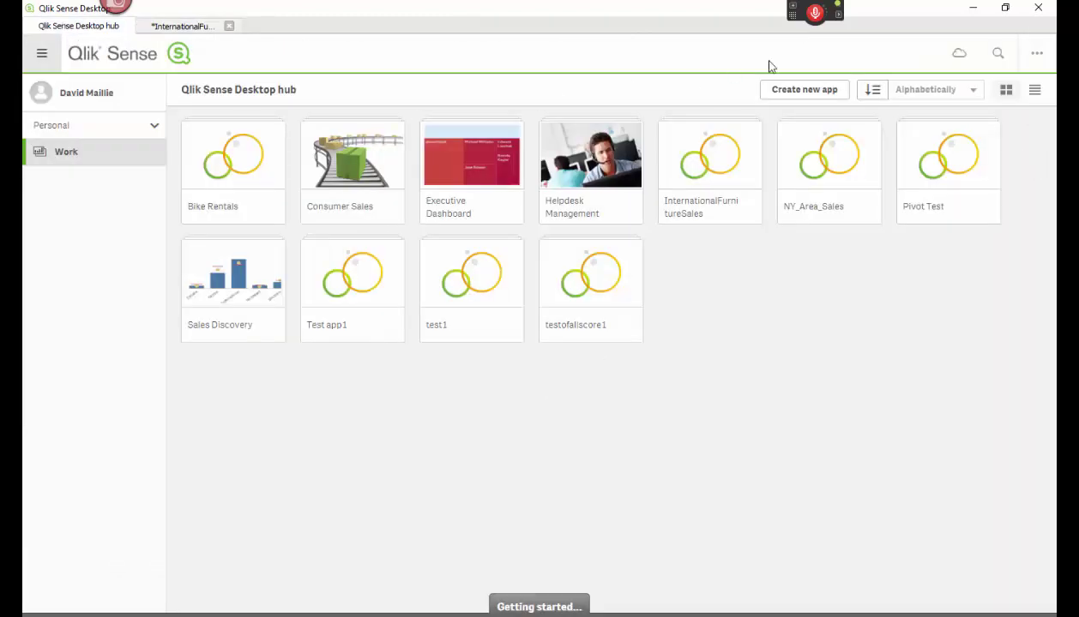
{"action": "left_click", "coordinate": [806, 90]}
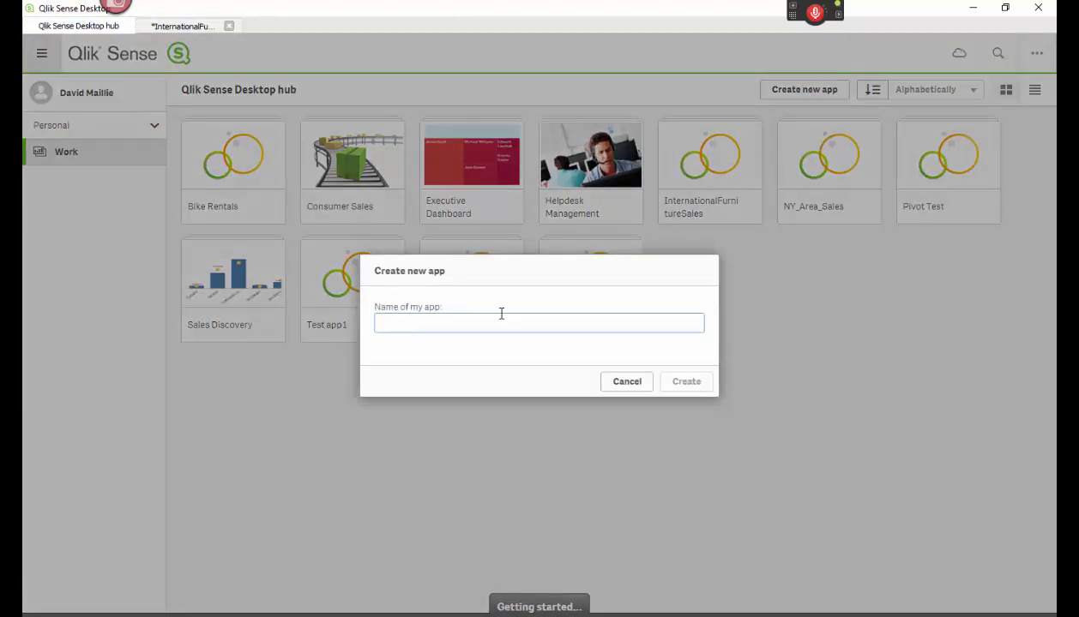
{"action": "type", "text": "I"}
{"action": "left_click", "coordinate": [688, 385]}
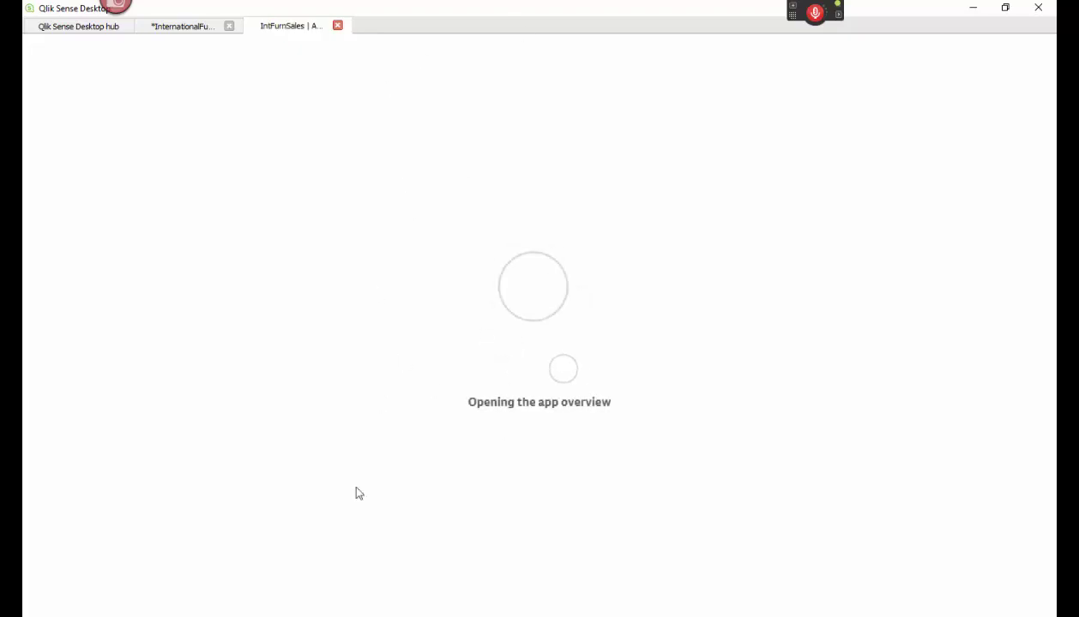
Add data from files on My computer, browsing into C: > Users > the home folder.
{"action": "left_click", "coordinate": [458, 324]}
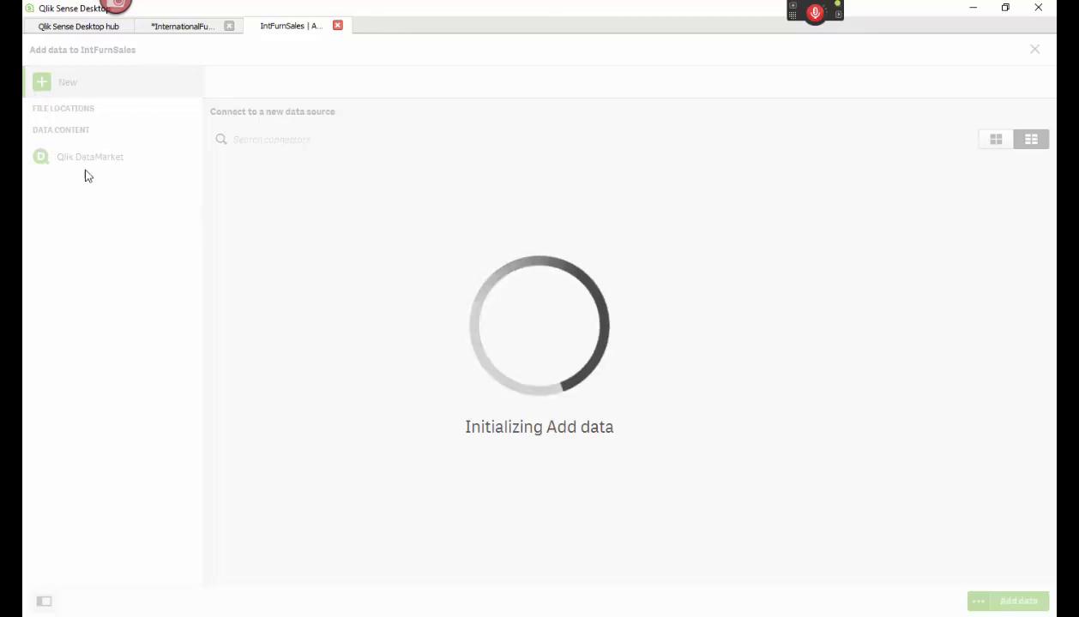
{"action": "left_click", "coordinate": [56, 136]}
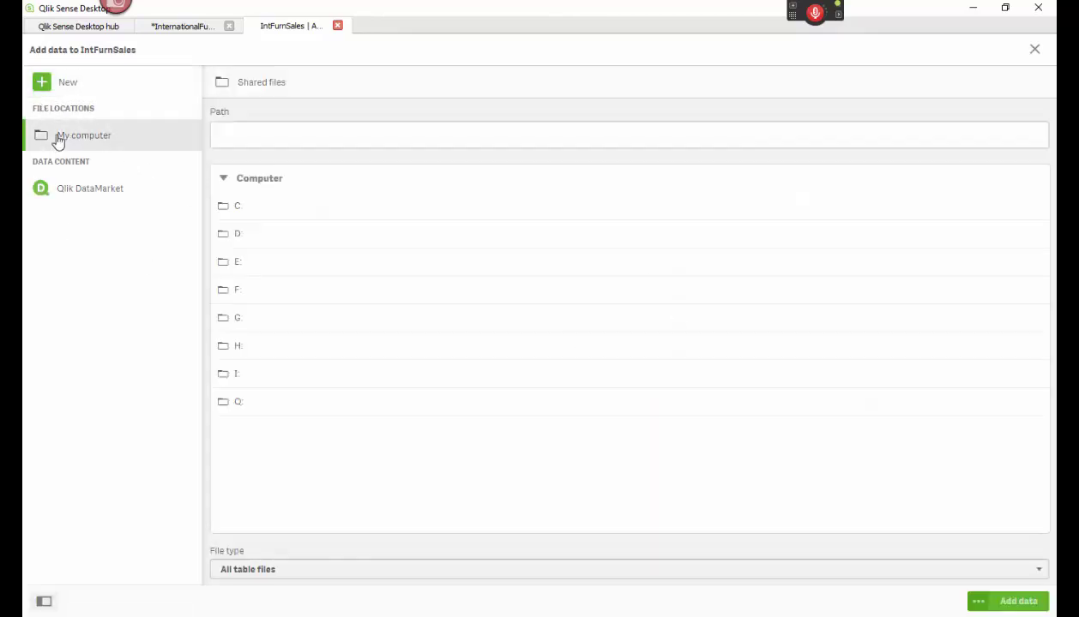
{"action": "left_click", "coordinate": [231, 208]}
{"action": "scroll", "coordinate": [339, 433], "scroll_direction": "down", "scroll_amount": 3}
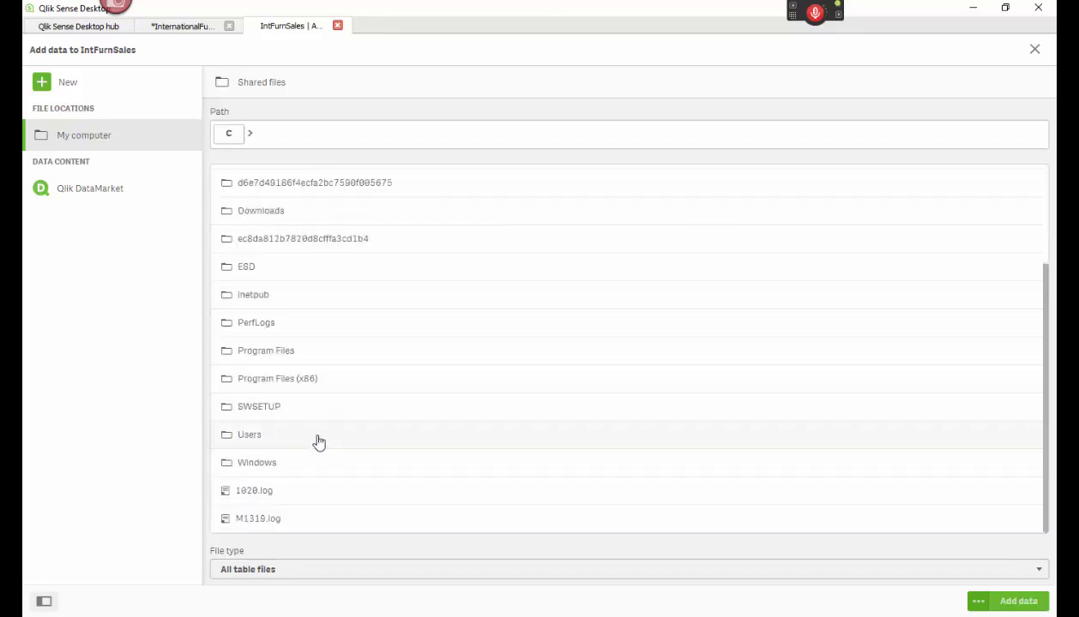
{"action": "left_click", "coordinate": [235, 439]}
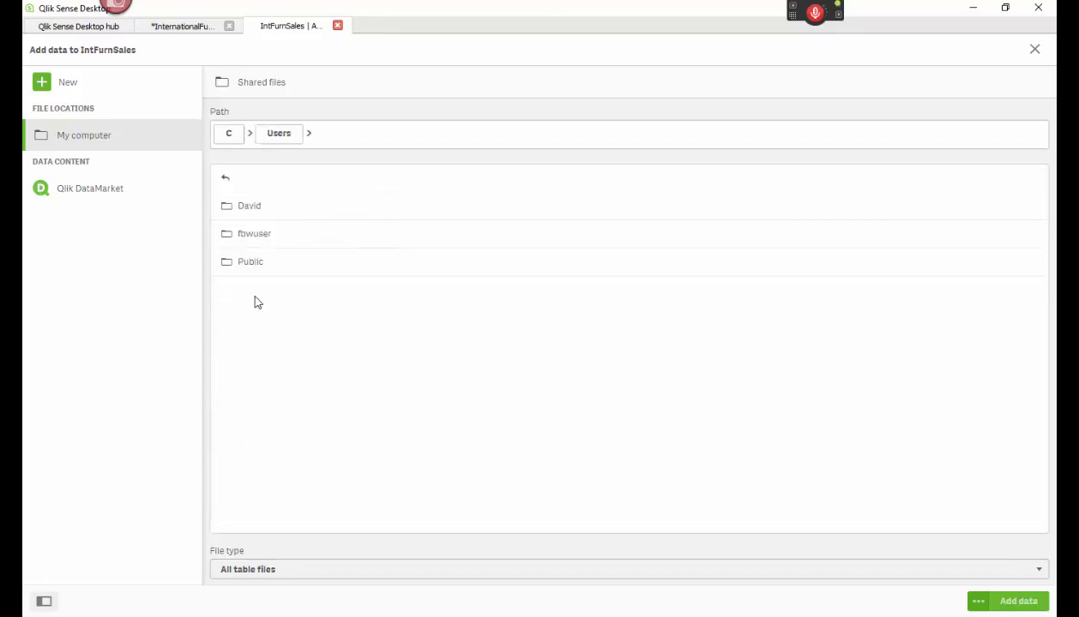
{"action": "left_click", "coordinate": [246, 210]}
Open Desktop > Qlik > Excel and preview InternationalFurnitureSales.xlsx.
{"action": "scroll", "coordinate": [304, 381], "scroll_direction": "down", "scroll_amount": 2}
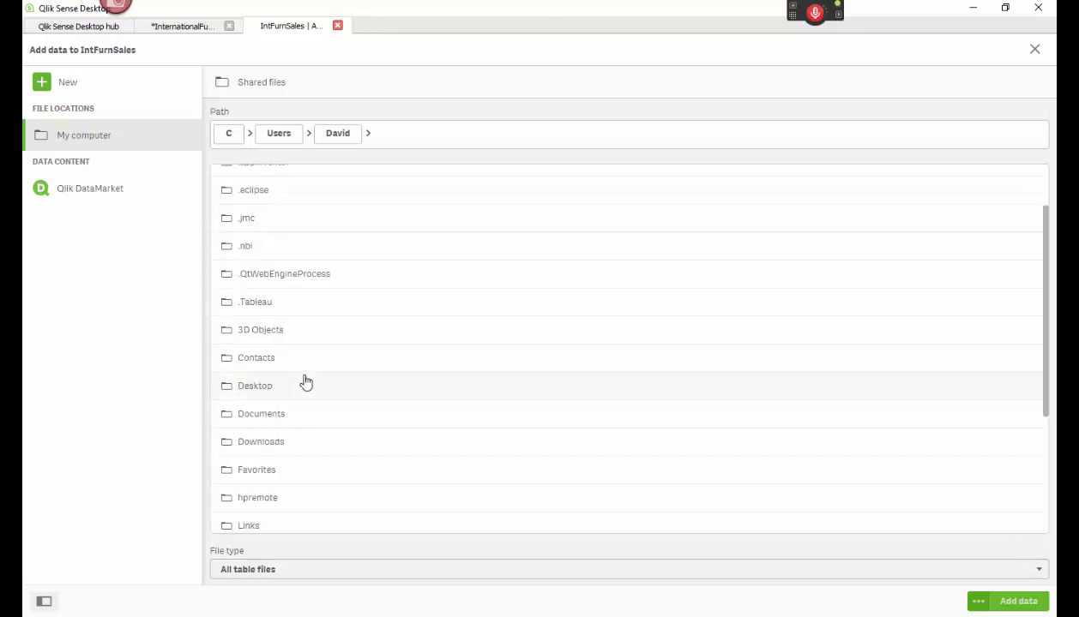
{"action": "left_click", "coordinate": [257, 388]}
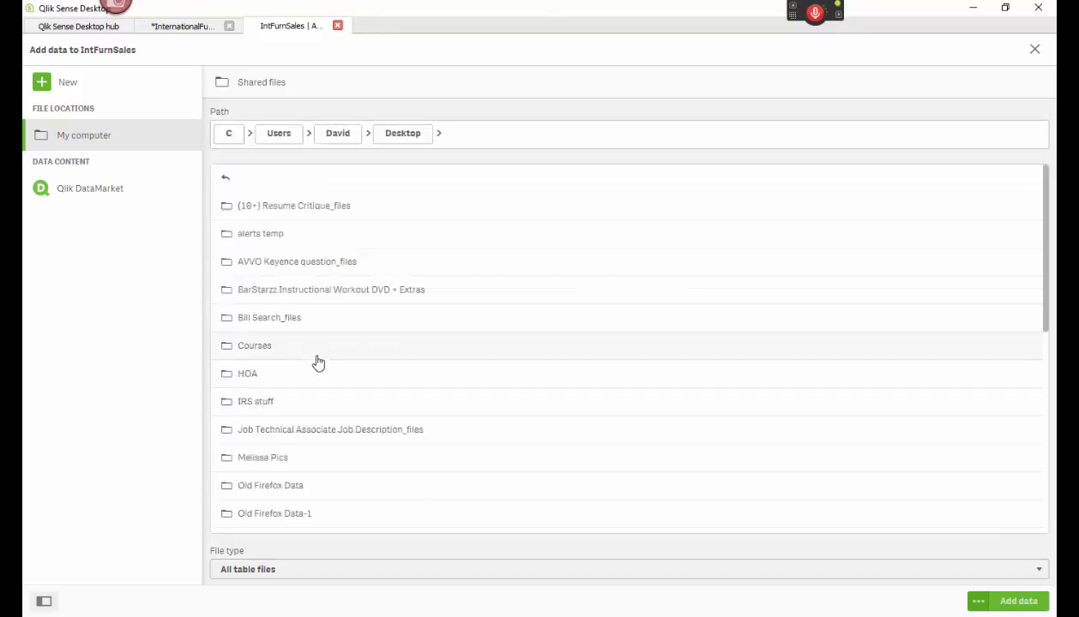
{"action": "scroll", "coordinate": [317, 365], "scroll_direction": "down", "scroll_amount": 5}
{"action": "scroll", "coordinate": [317, 365], "scroll_direction": "down", "scroll_amount": 5}
{"action": "scroll", "coordinate": [283, 386], "scroll_direction": "up", "scroll_amount": 2}
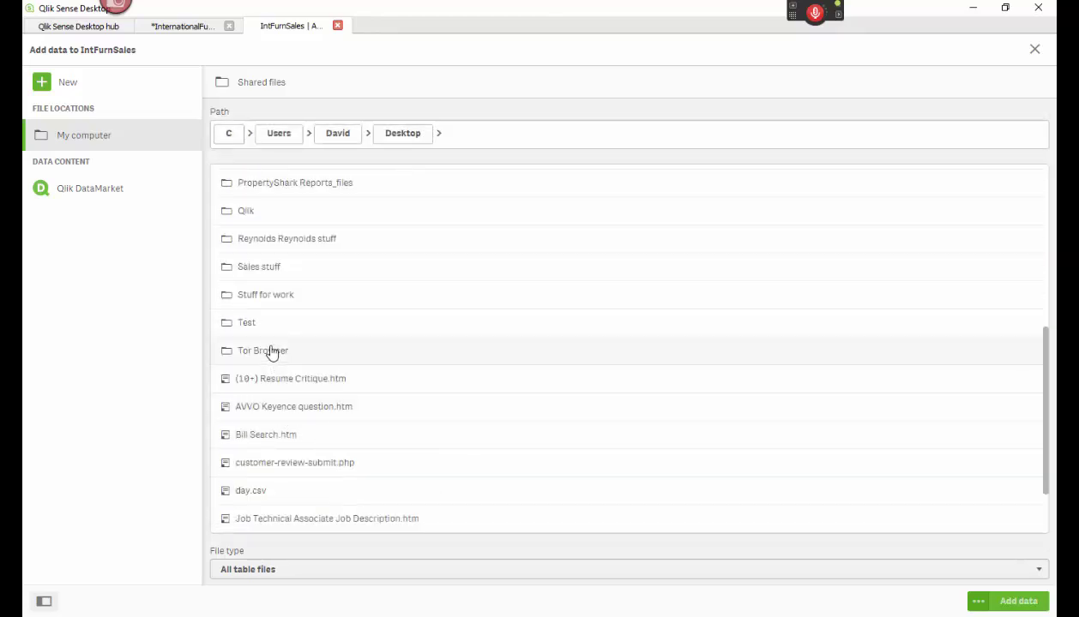
{"action": "left_click", "coordinate": [253, 222]}
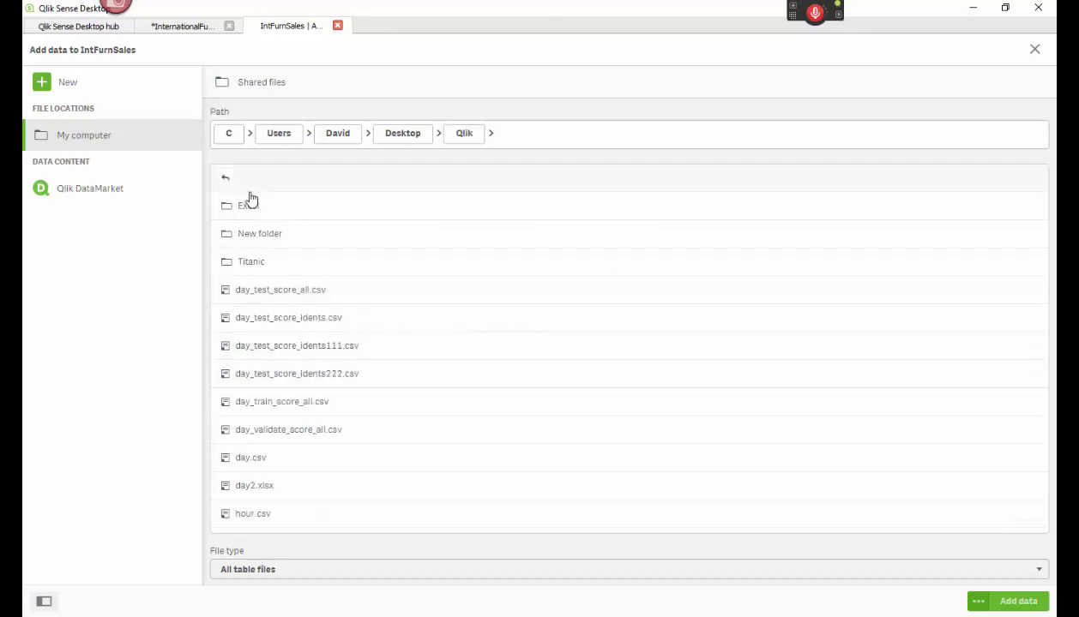
{"action": "left_click", "coordinate": [243, 208]}
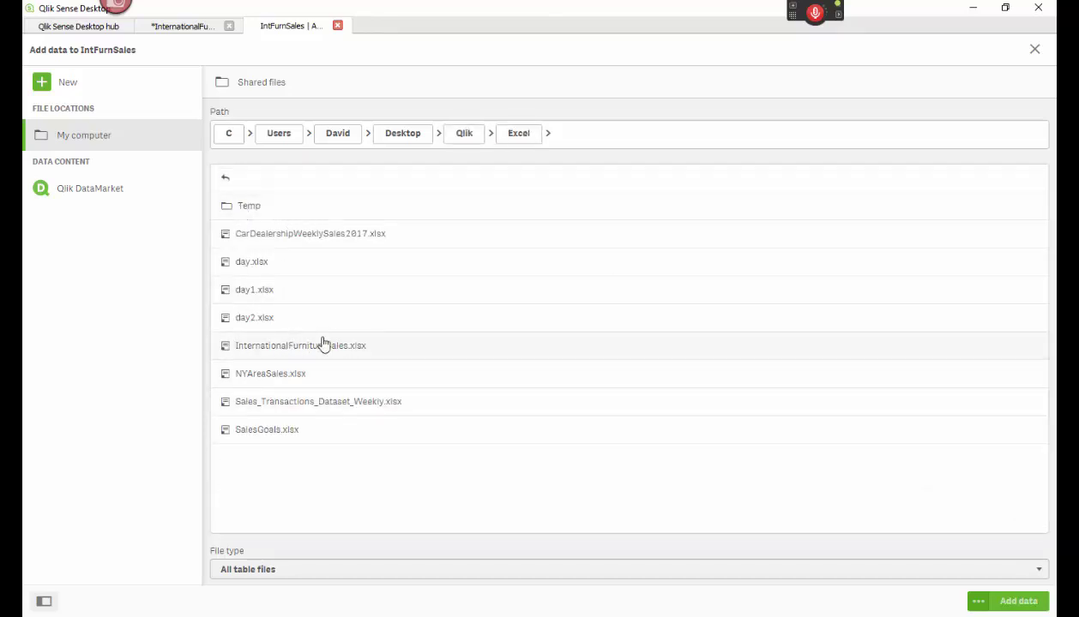
{"action": "left_click", "coordinate": [306, 352]}
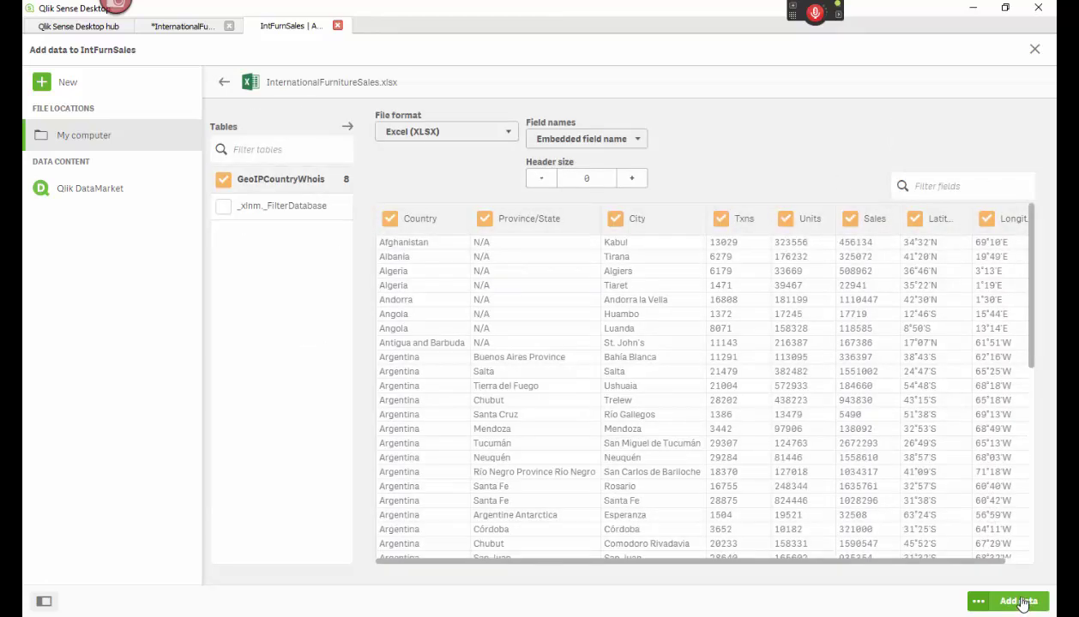
Uncheck and recheck the Latitude and Longitude fields so all eight GeoIPCountryWhois fields stay selected.
{"action": "left_click_drag", "start_coordinate": [915, 563], "coordinate": [962, 554]}
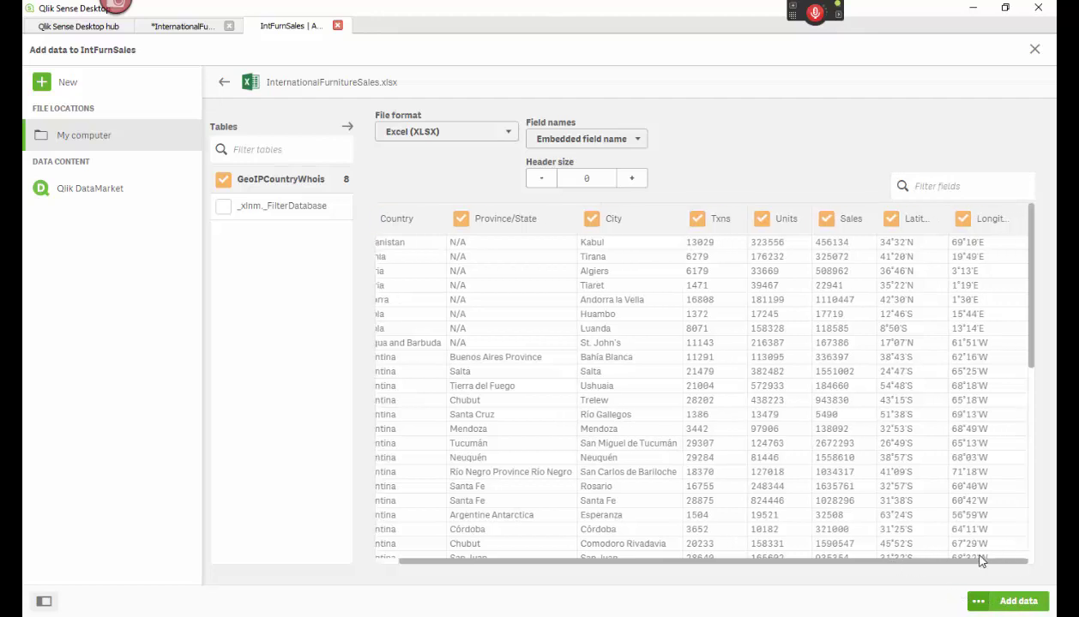
{"action": "left_click", "coordinate": [962, 219]}
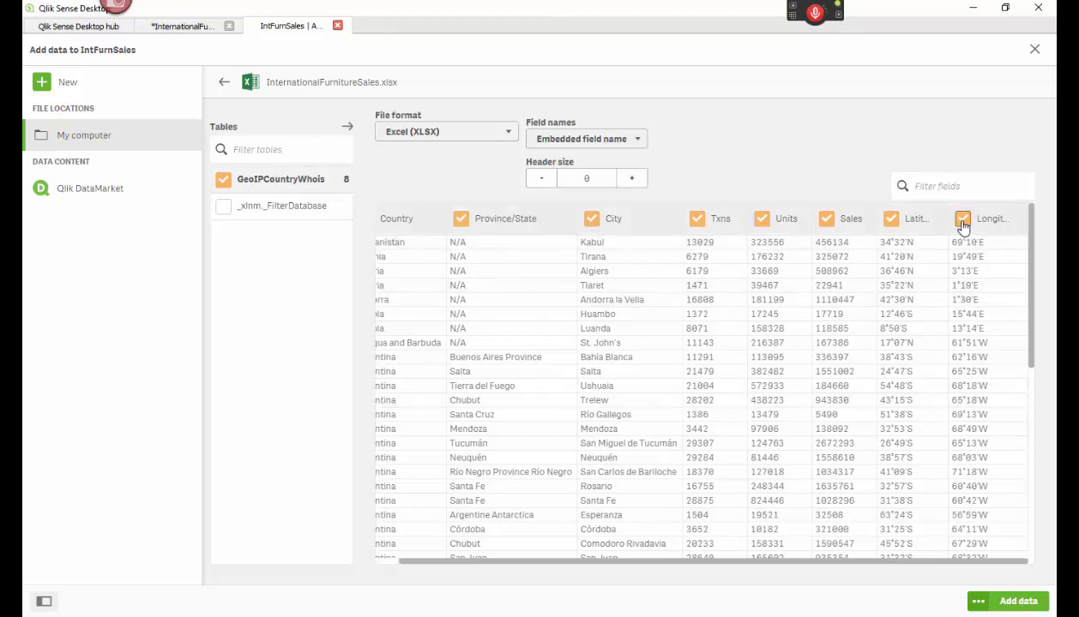
{"action": "left_click", "coordinate": [890, 219]}
{"action": "left_click", "coordinate": [891, 218]}
{"action": "left_click", "coordinate": [962, 220]}
{"action": "left_click", "coordinate": [183, 27]}
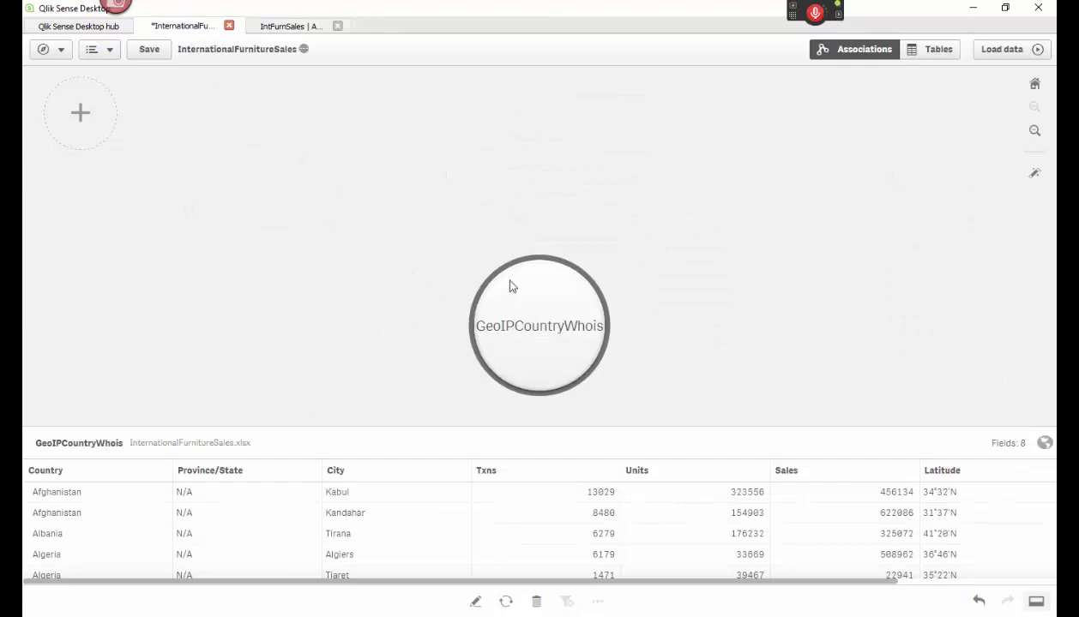
{"action": "left_click", "coordinate": [302, 30]}
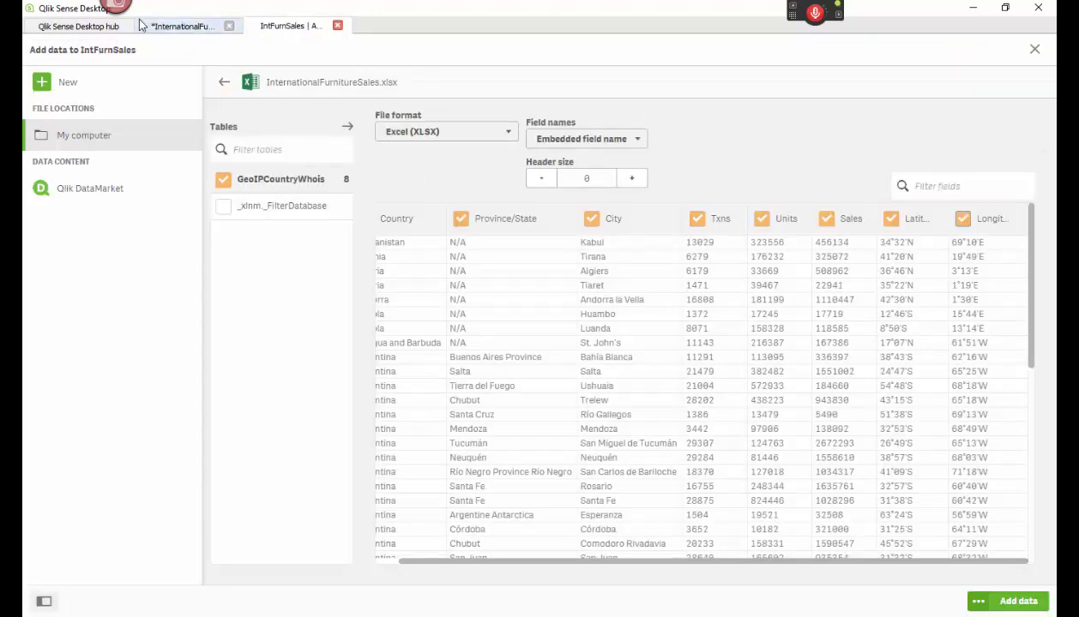
{"action": "left_click", "coordinate": [93, 28]}
{"action": "left_click", "coordinate": [180, 29]}
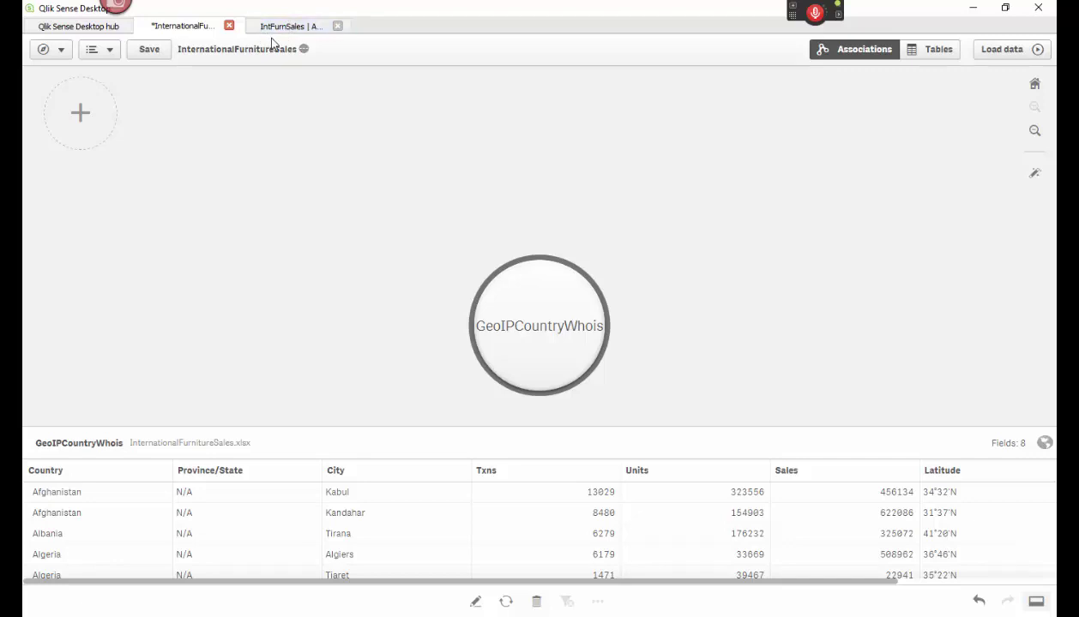
{"action": "left_click", "coordinate": [285, 30]}
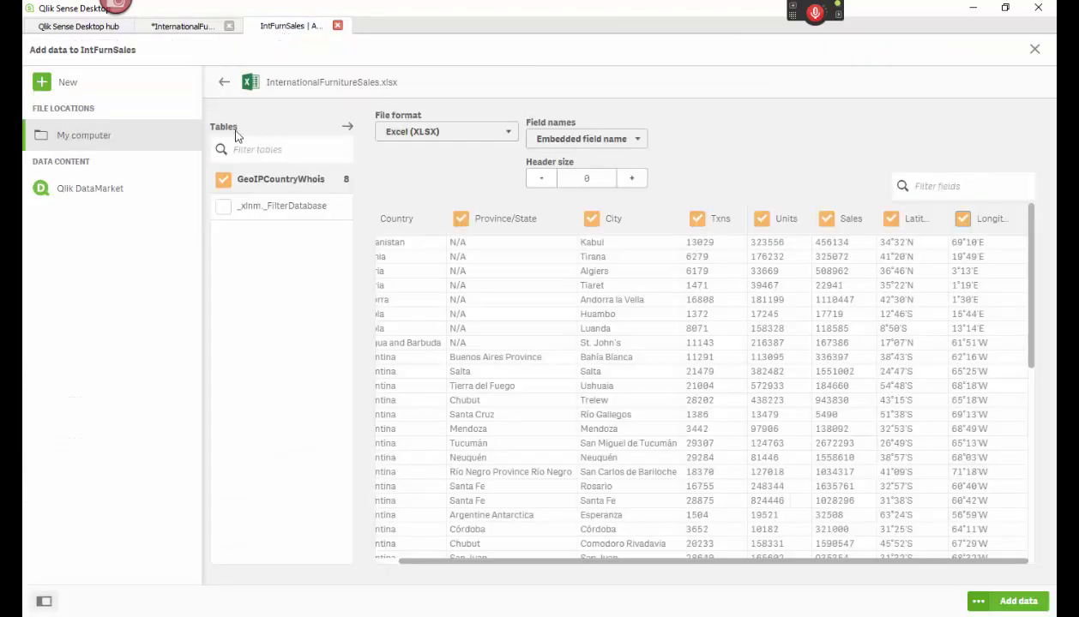
{"action": "left_click", "coordinate": [69, 25]}
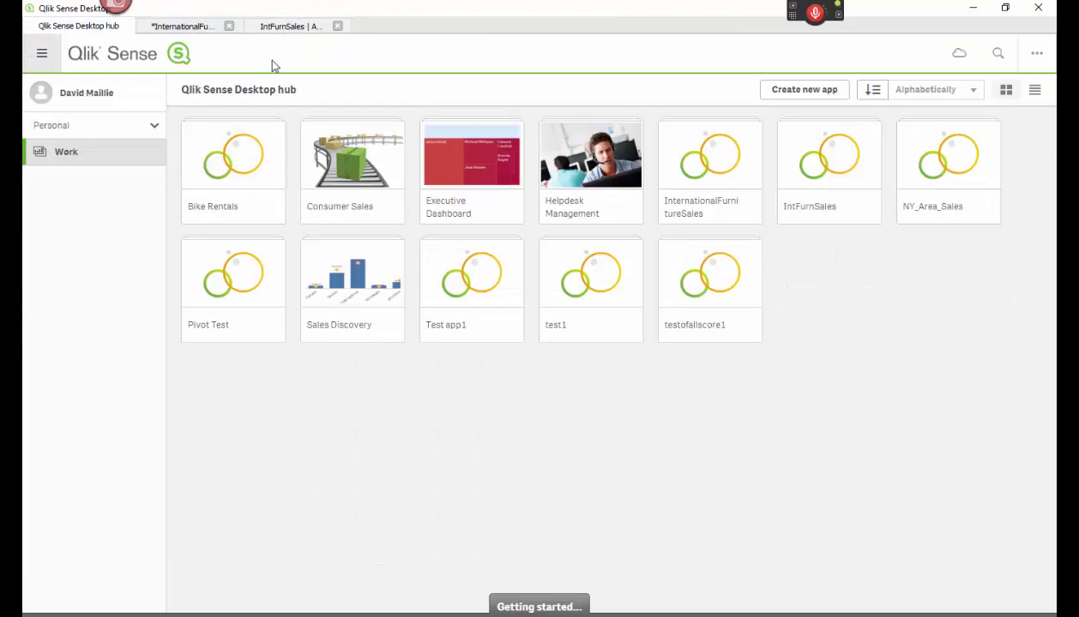
{"action": "left_click", "coordinate": [175, 28]}
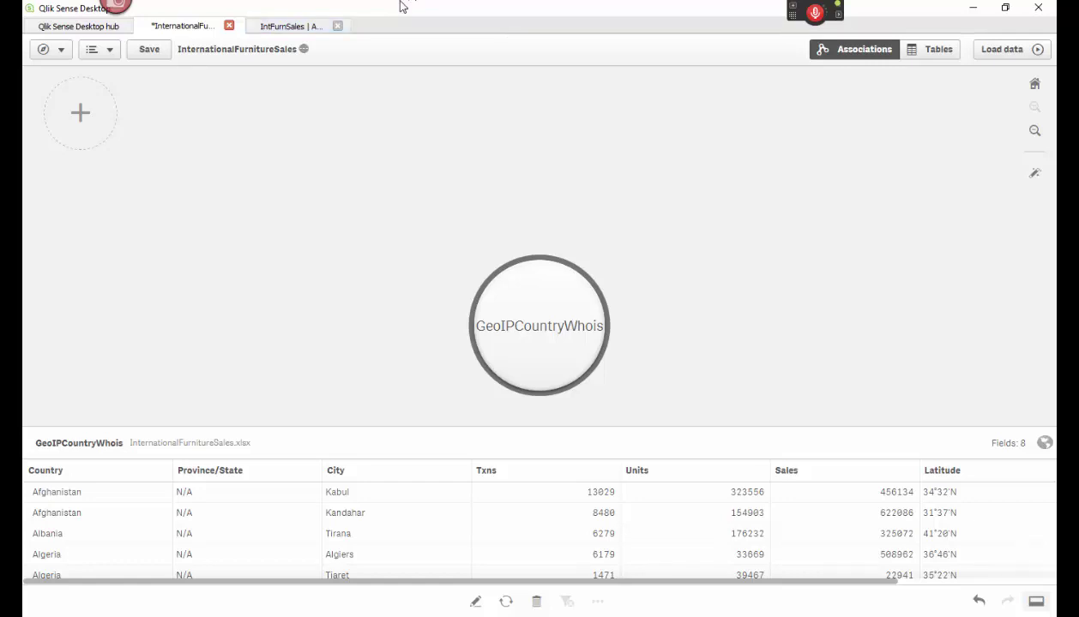
Switch to the hub tab listing InternationalFurnitureSales and the new IntFurnSales app.
{"action": "left_click", "coordinate": [57, 25]}
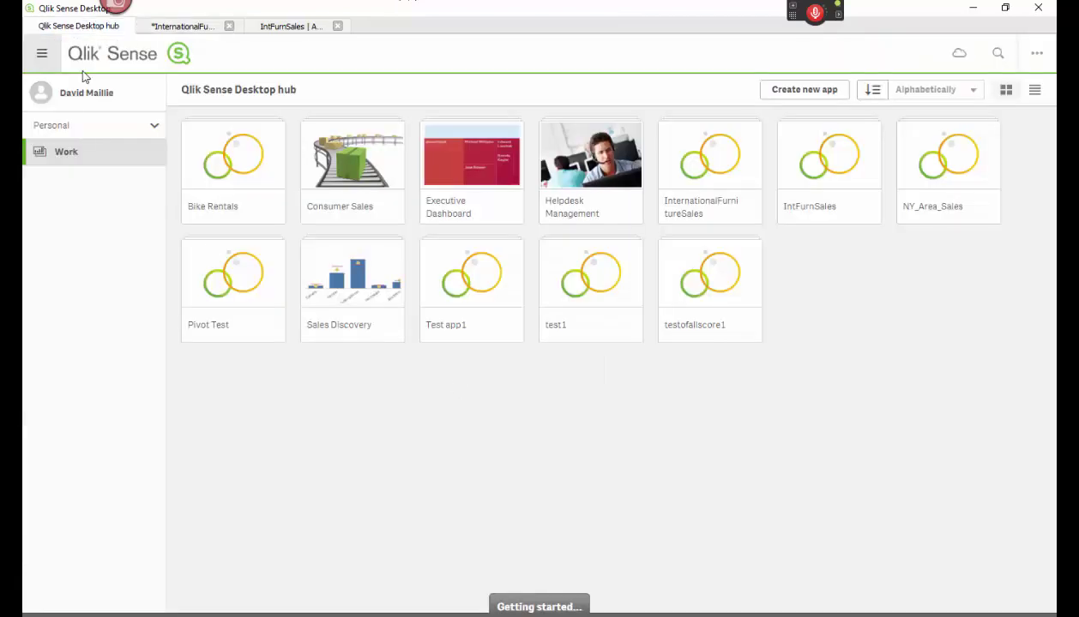